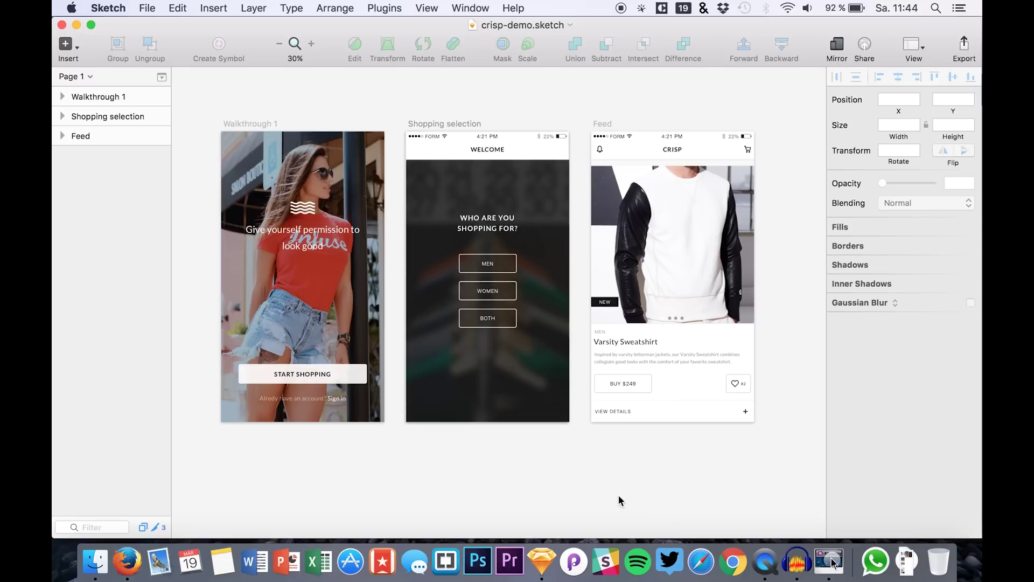
Launch Principle 1.1 Beta 1 from the Downloads stack, opening a blank Untitled document.
left_click(906, 561)
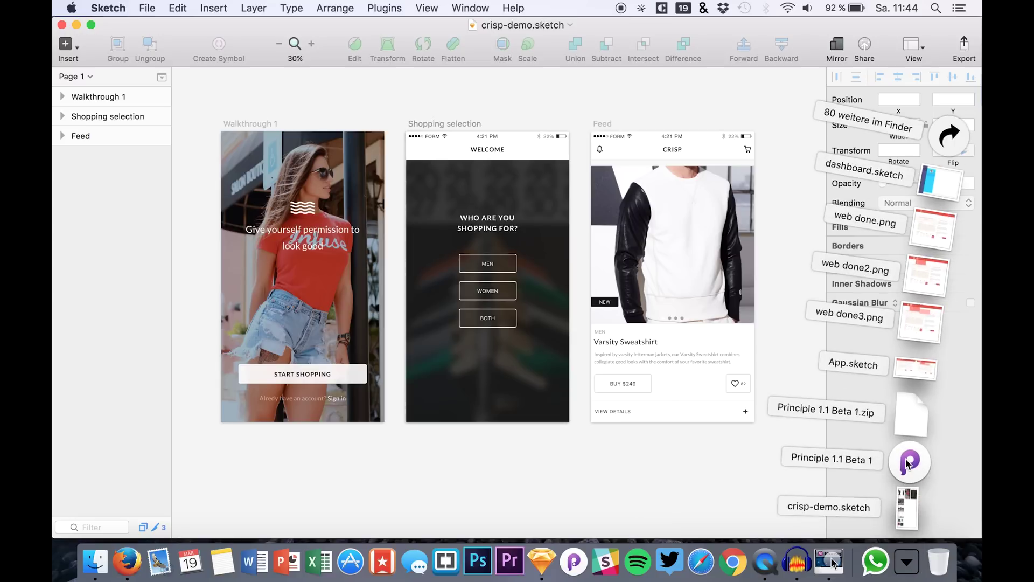
left_click(908, 463)
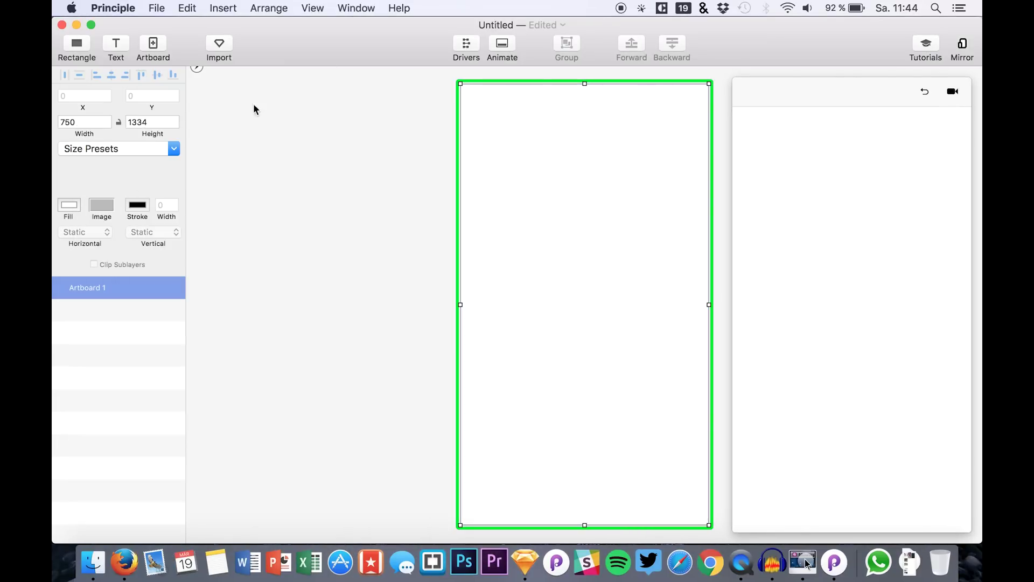
Bring up Principle's import sheet for crisp-demo.sketch with ×2 scale.
scroll(248, 111, "right", 3)
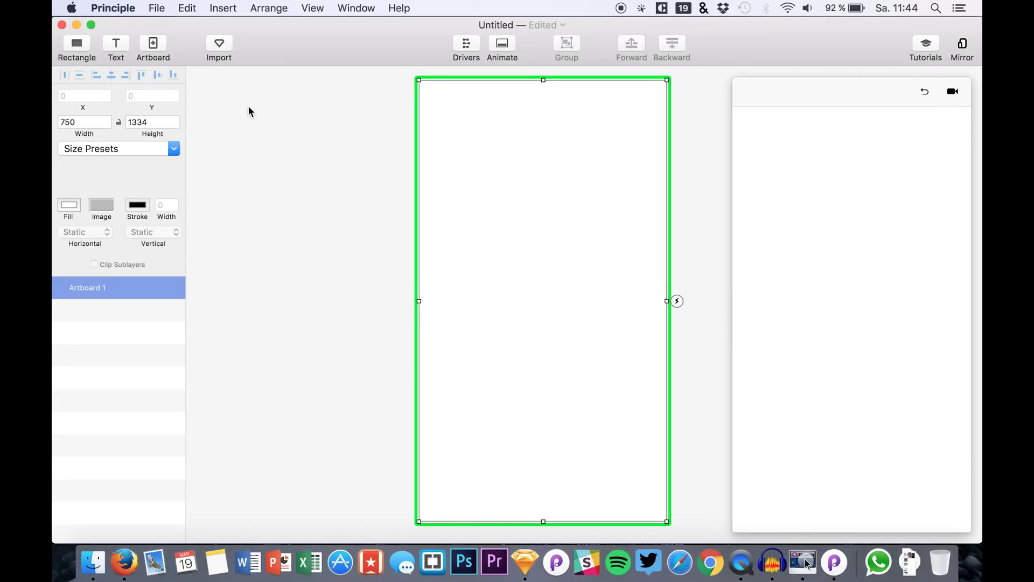
scroll(319, 167, "down", 2)
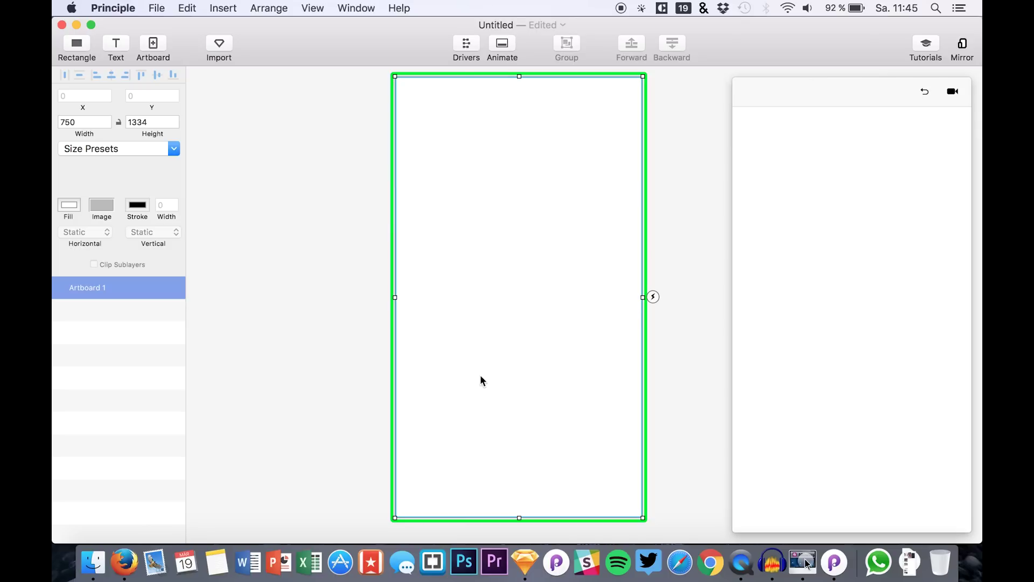
left_click(220, 43)
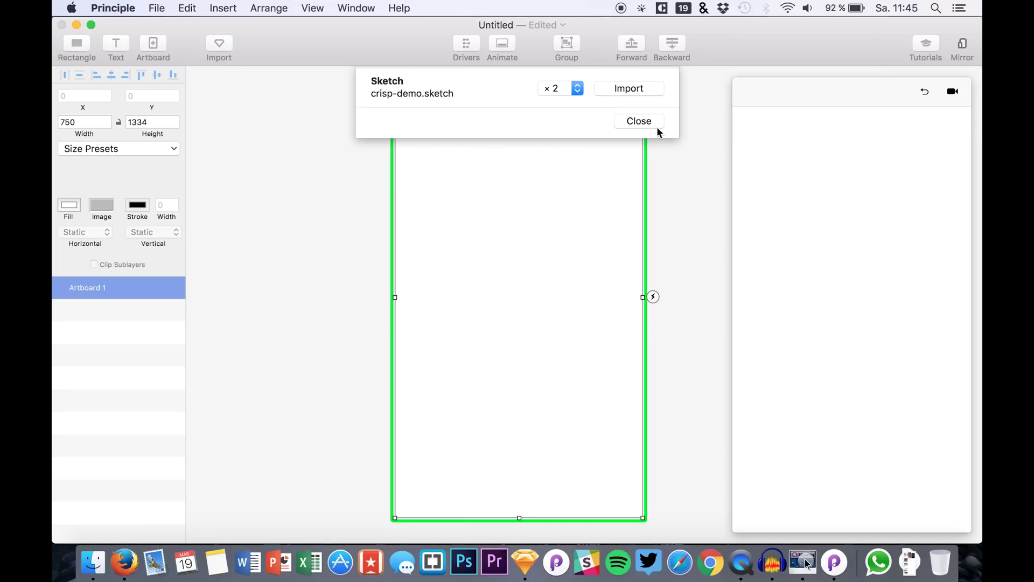
Quit Sketch from its Dock menu.
left_click(525, 562)
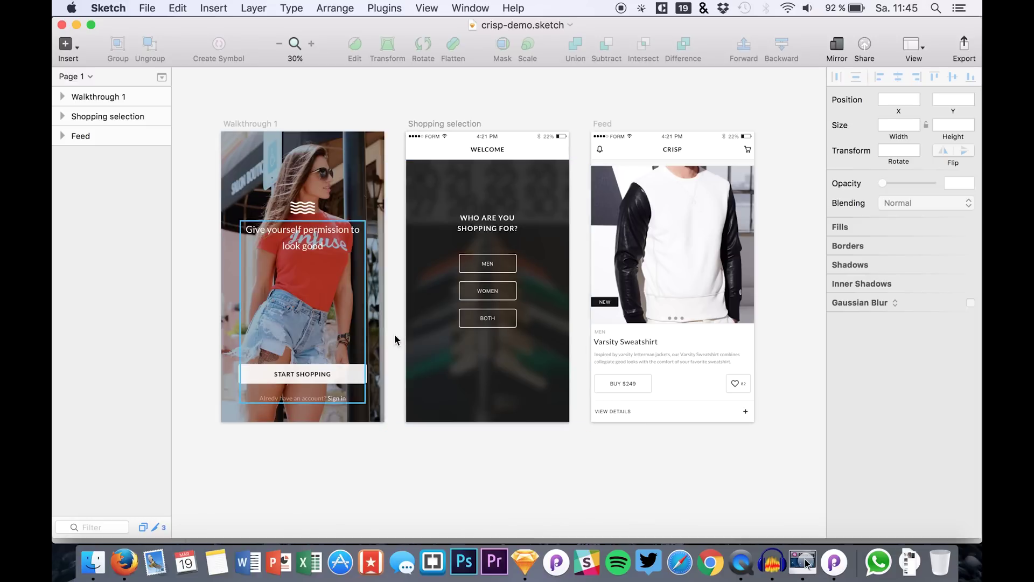
right_click(521, 575)
left_click(542, 519)
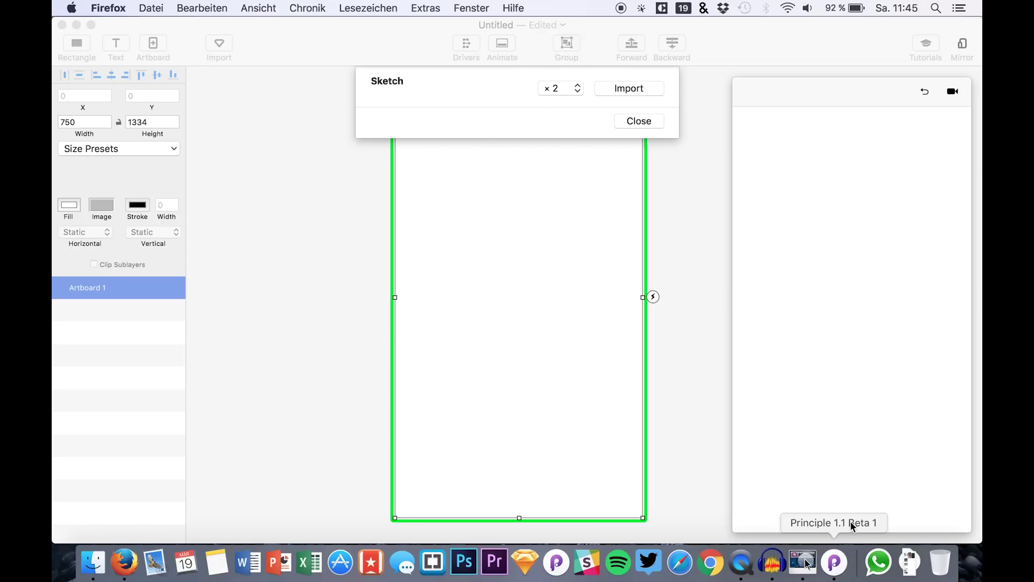
Return to the Untitled Principle document and close the Sketch import sheet.
left_click(834, 561)
right_click(834, 562)
left_click(276, 143)
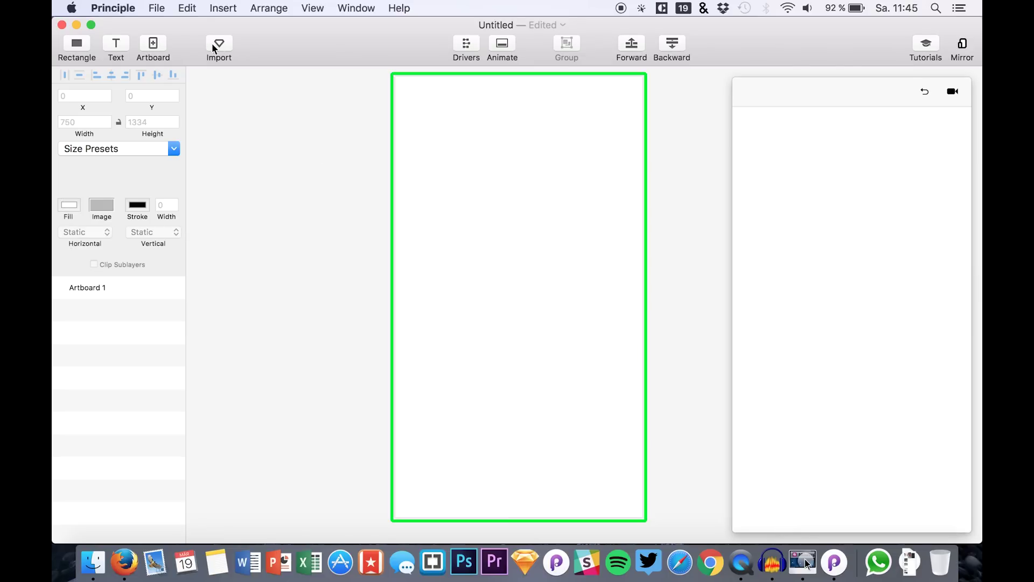
left_click(218, 45)
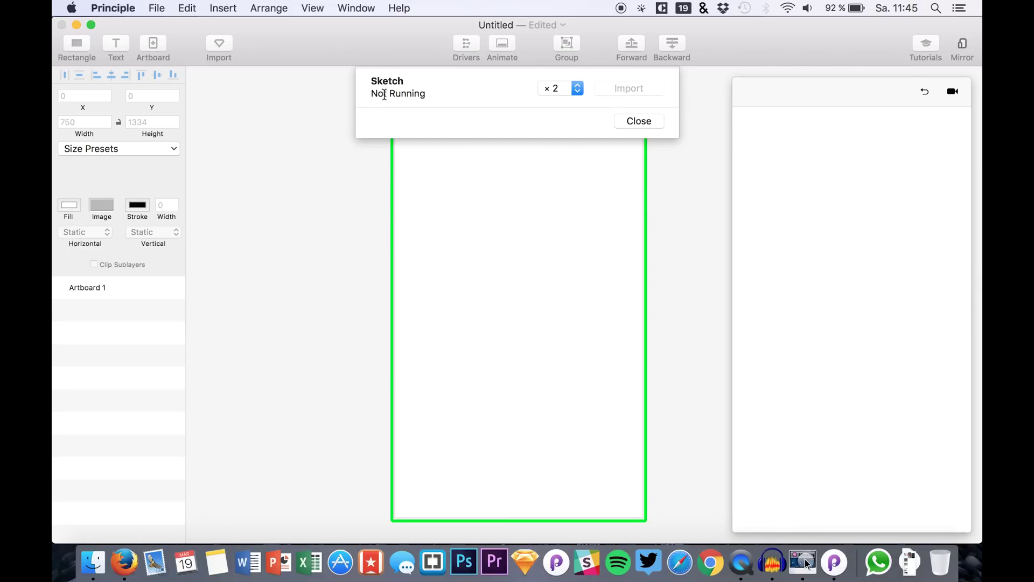
left_click(638, 129)
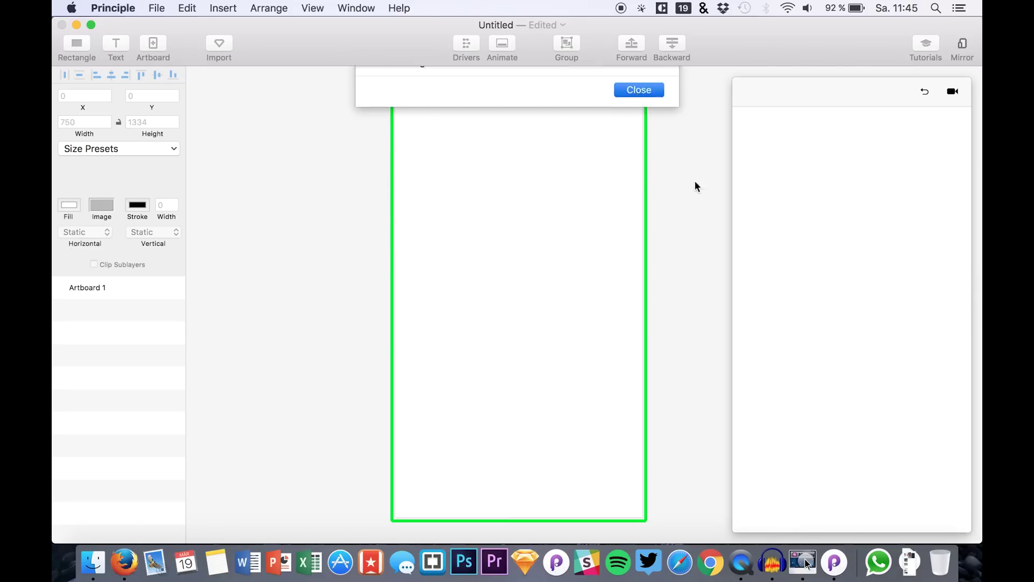
Reopen crisp-demo.sketch from Downloads, dismiss Sketch's Welcome window, and switch back to Principle.
left_click(909, 560)
left_click(911, 508)
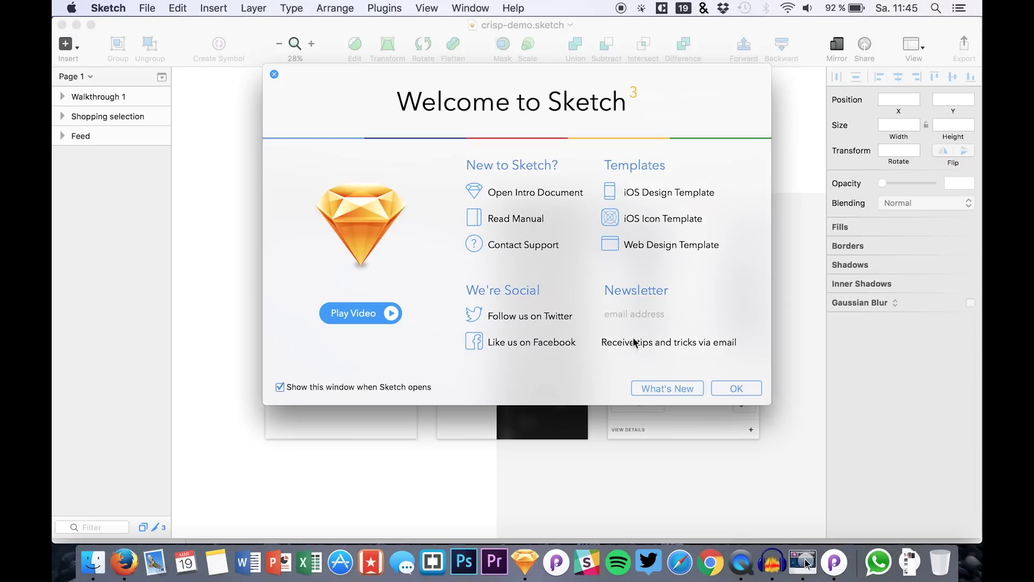
left_click(729, 395)
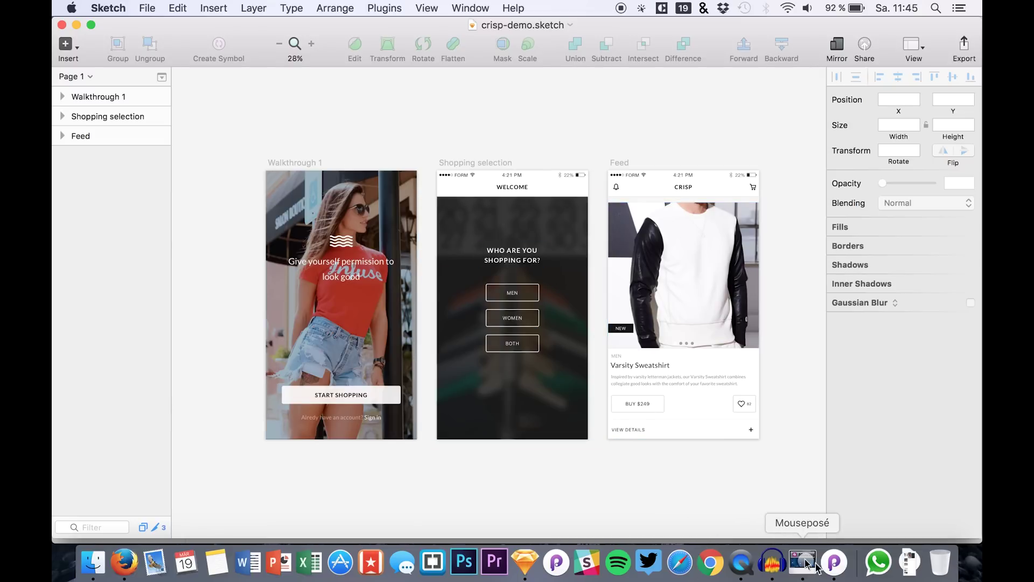
left_click(834, 562)
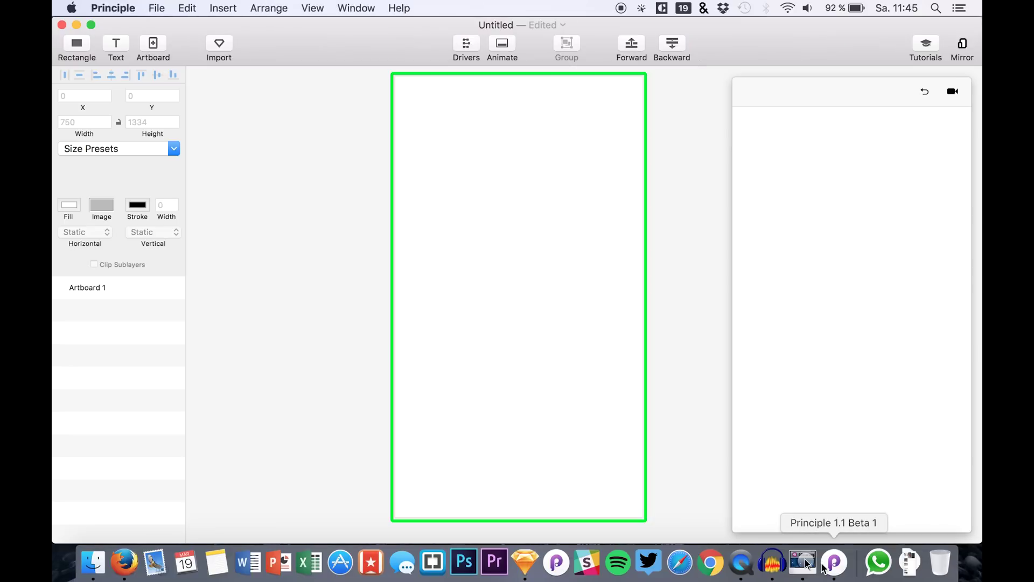
Import crisp-demo.sketch at ×2 as Feed, Shopping selection and Walkthrough 1 artboards.
left_click(219, 46)
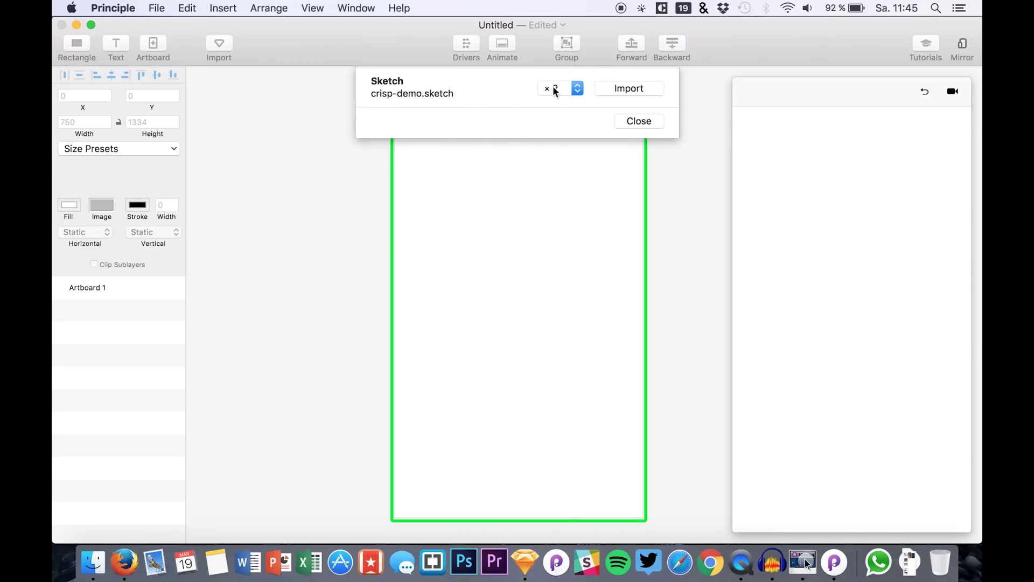
left_click(575, 89)
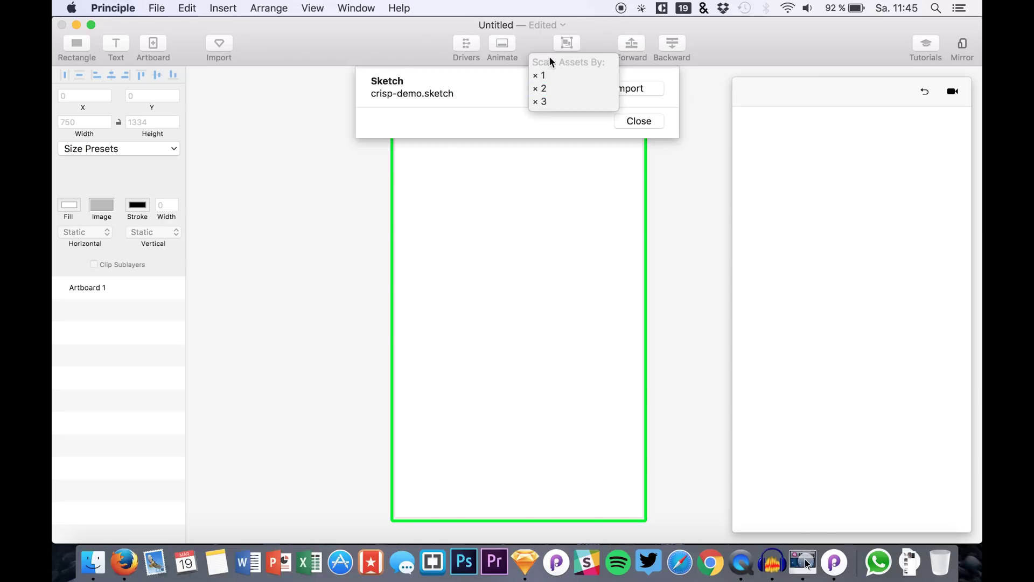
left_click(535, 93)
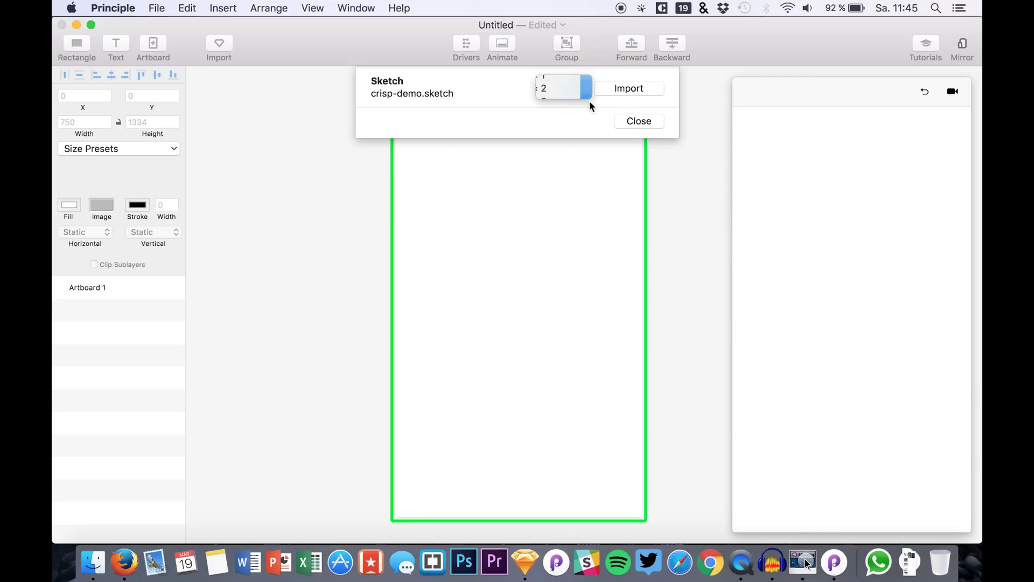
left_click(629, 93)
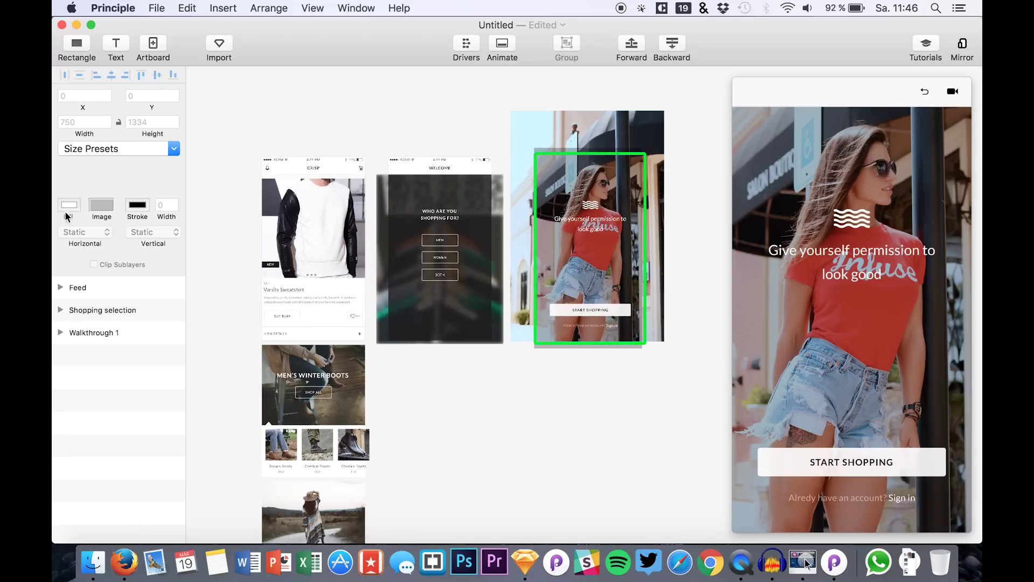
Drag Feed and Shopping selection in Layers to get Walkthrough 1, Shopping selection, Feed order.
left_click(79, 288)
left_click_drag(85, 287, 92, 336)
left_click_drag(103, 291, 102, 322)
left_click(340, 375)
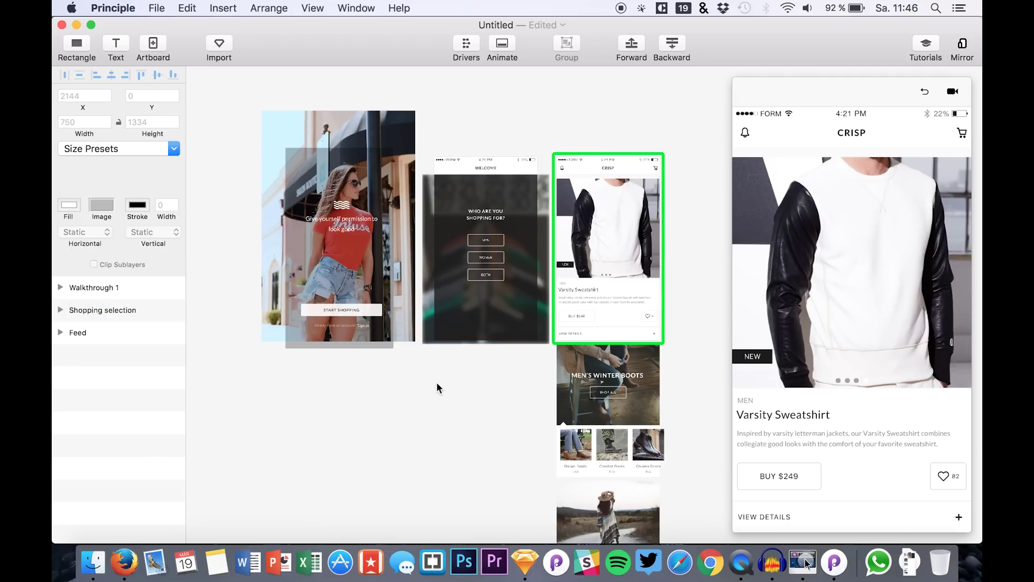
Expand the Walkthrough 1 layer group and select its Button layer.
scroll(437, 387, "up", 2)
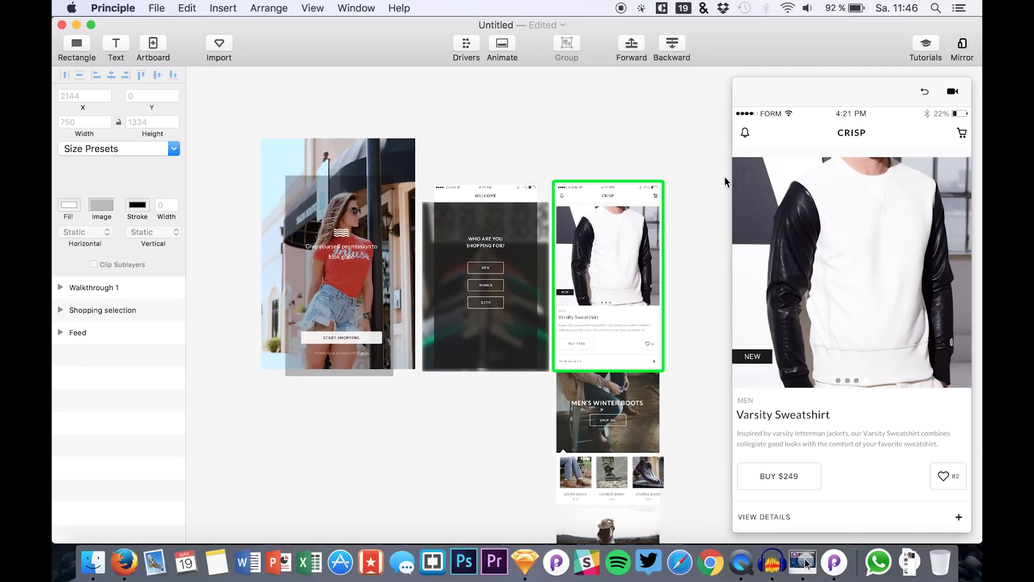
scroll(354, 341, "down", 3)
scroll(353, 341, "left", 1)
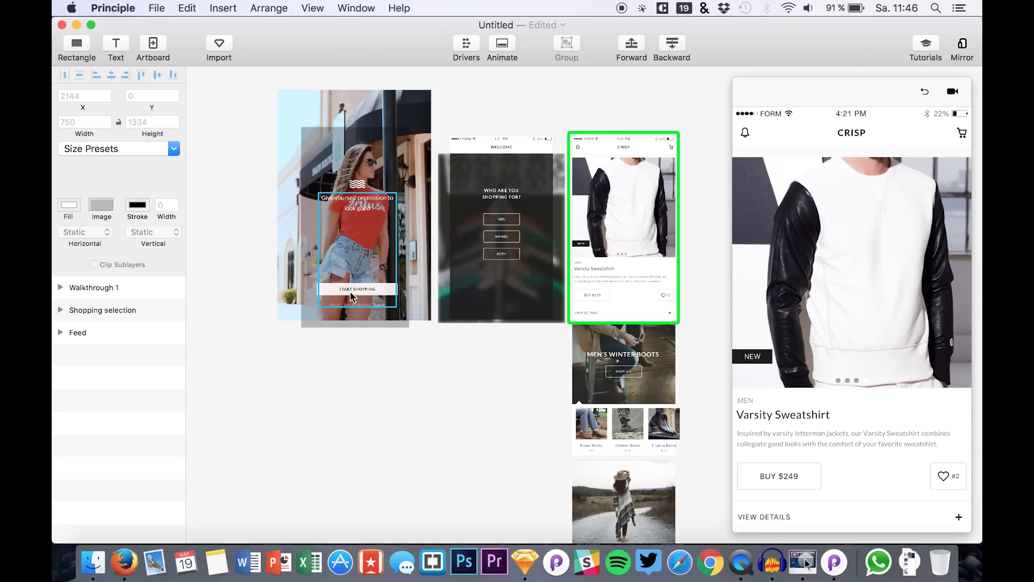
scroll(359, 276, "up", 4)
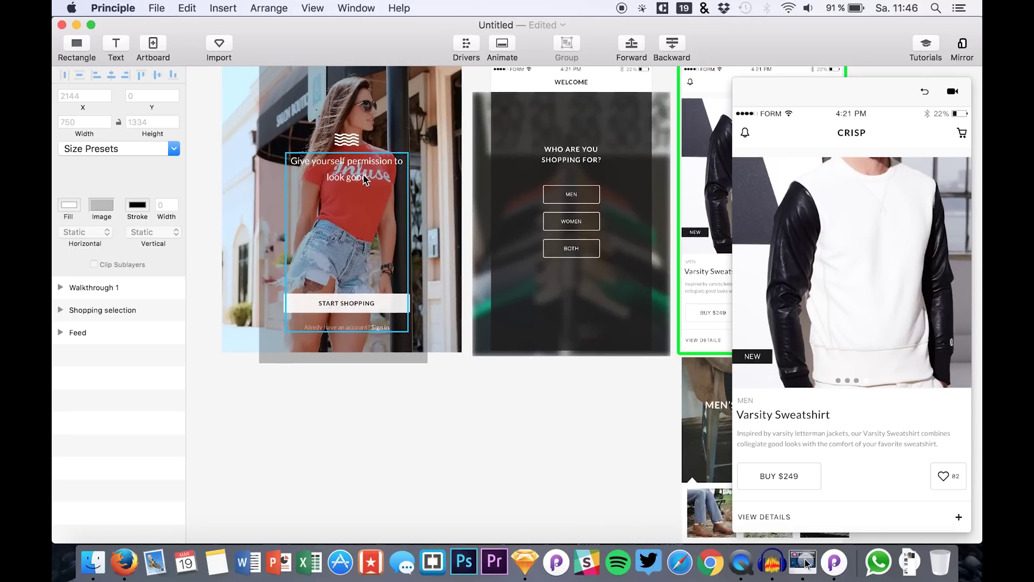
left_click(61, 288)
left_click(108, 353)
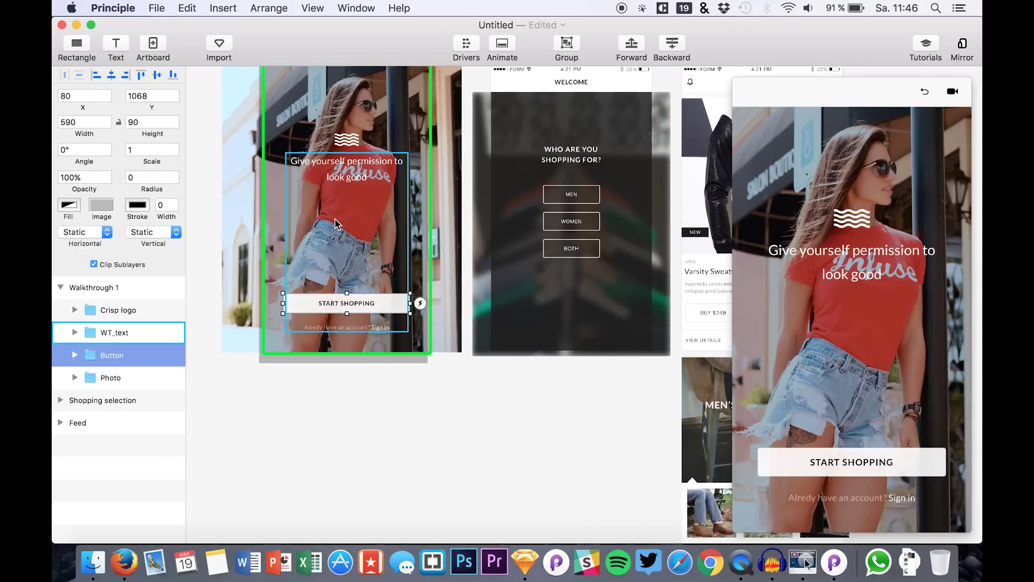
Move WT_text below Button, undoing the drop that landed inside the Button group.
scroll(334, 218, "up", 2)
left_click(337, 238)
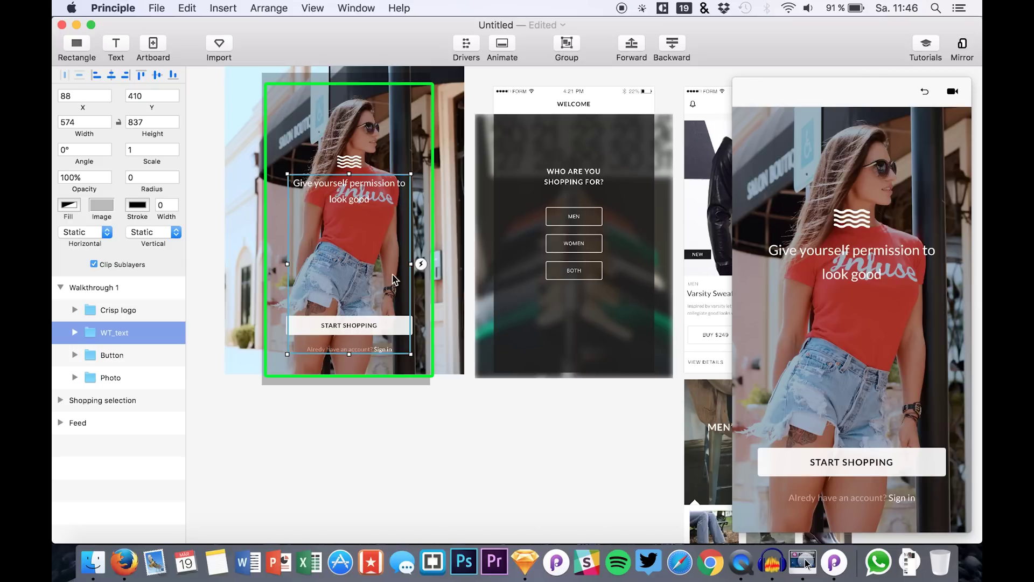
left_click(112, 355)
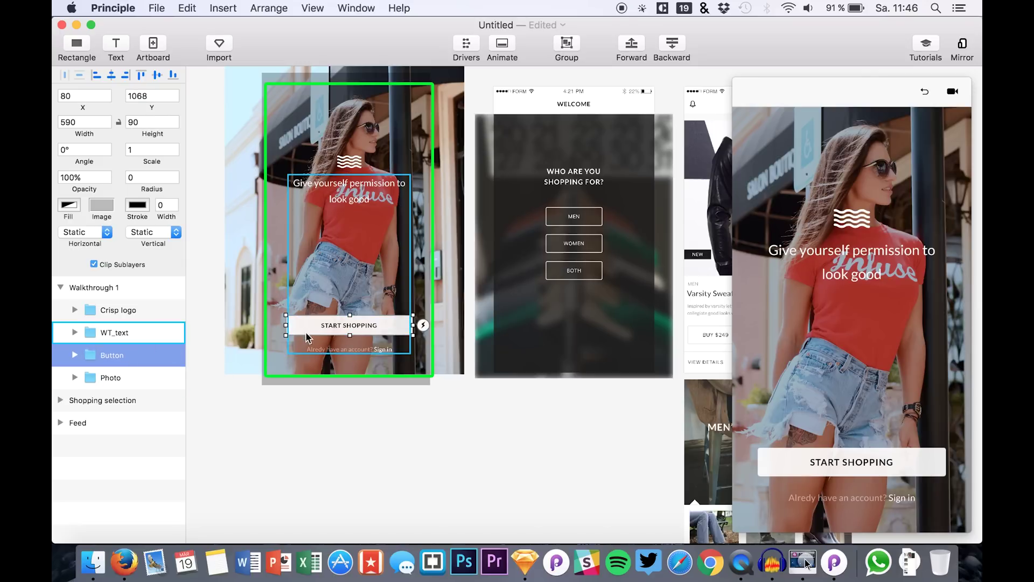
left_click(803, 449)
left_click(120, 334)
left_click_drag(120, 338, 70, 410)
key("super+z")
Collapse the Button group, reselect Button, and show its trigger events.
left_click(75, 333)
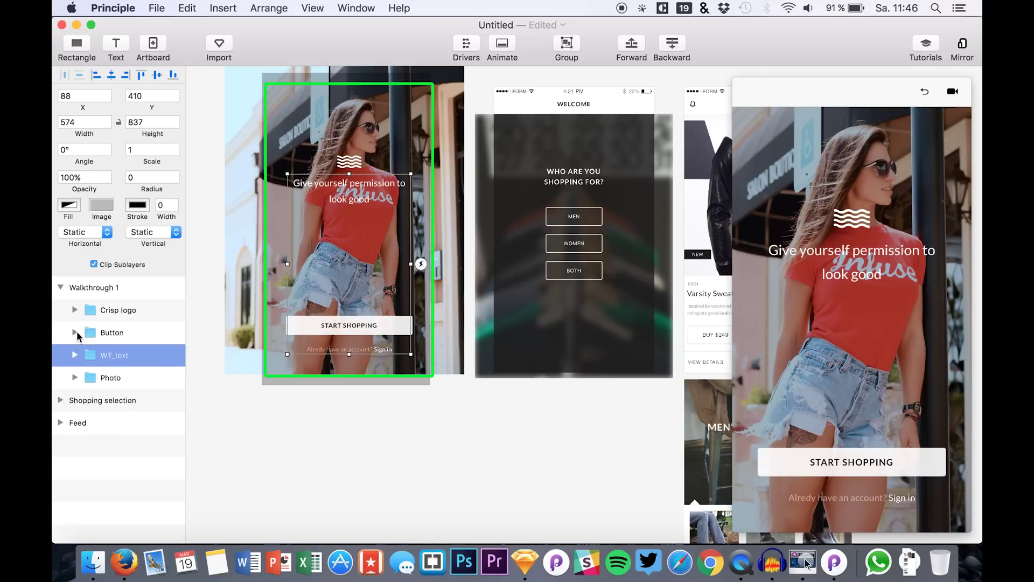
left_click(89, 336)
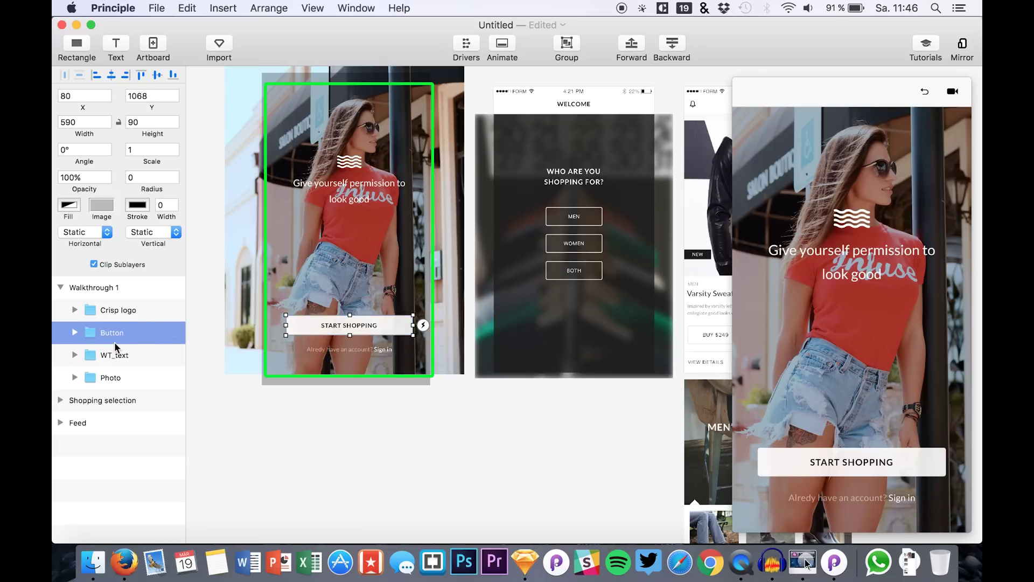
left_click(424, 324)
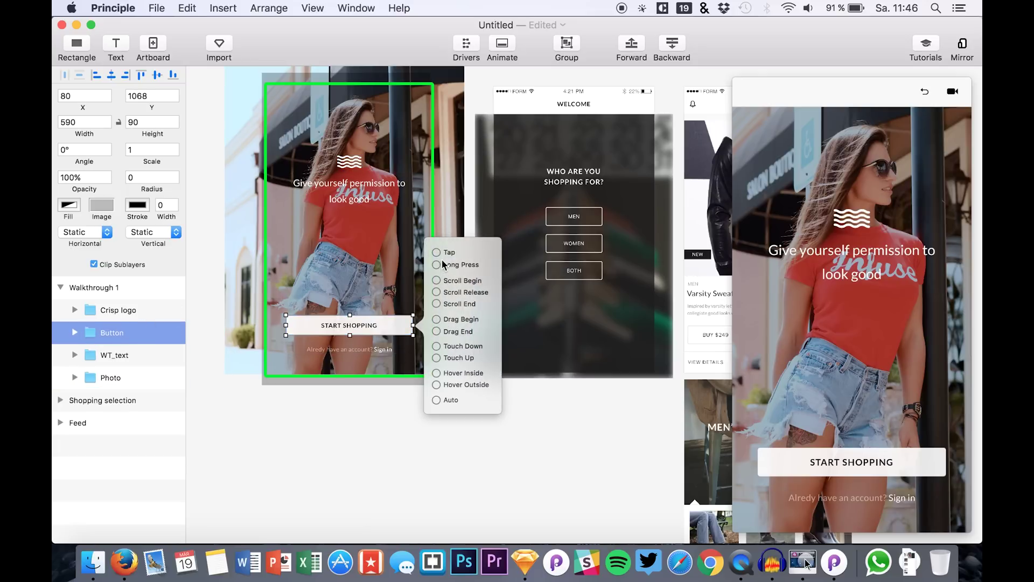
Link a Tap on the Button to the Shopping selection artboard.
left_click_drag(437, 252, 575, 220)
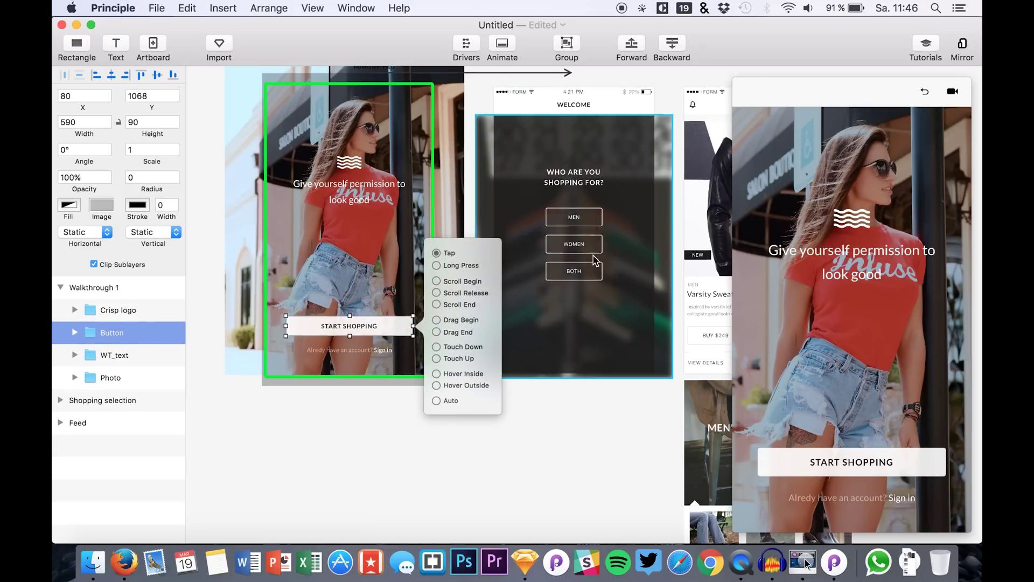
scroll(596, 258, "up", 3)
left_click(889, 413)
Test the Start Shopping tap in the preview twice, rewinding after each.
left_click(853, 462)
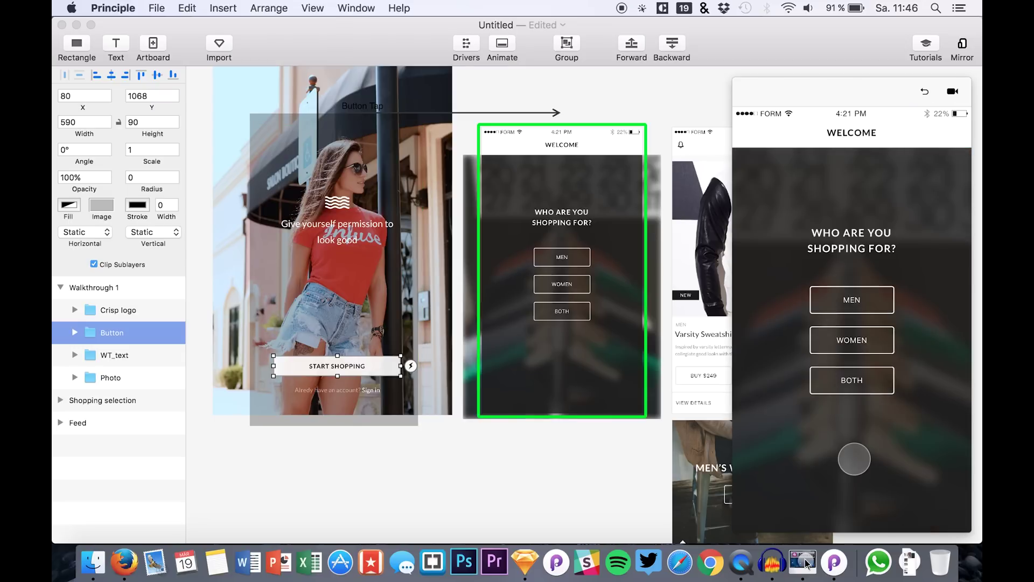
left_click(925, 91)
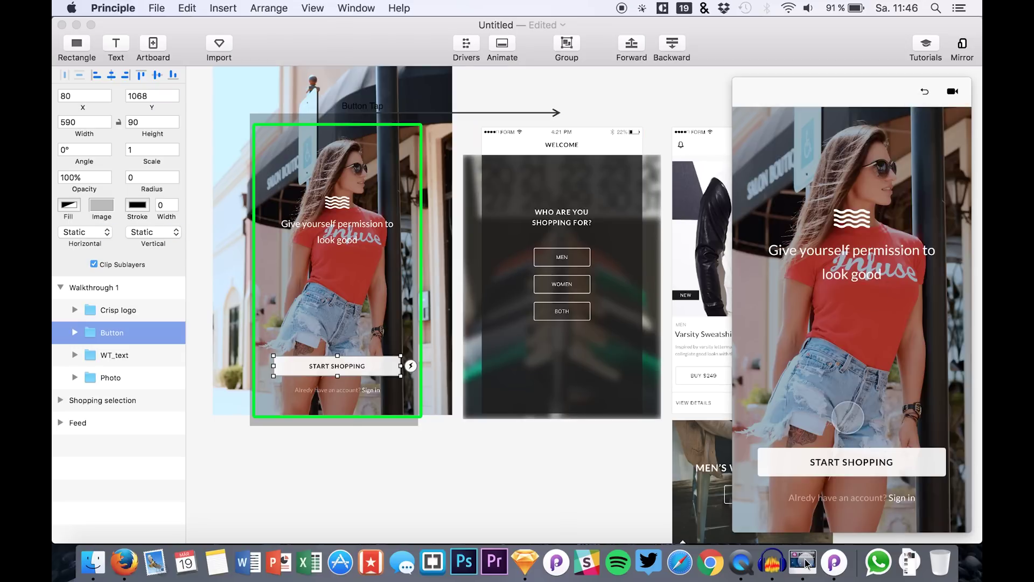
left_click(842, 463)
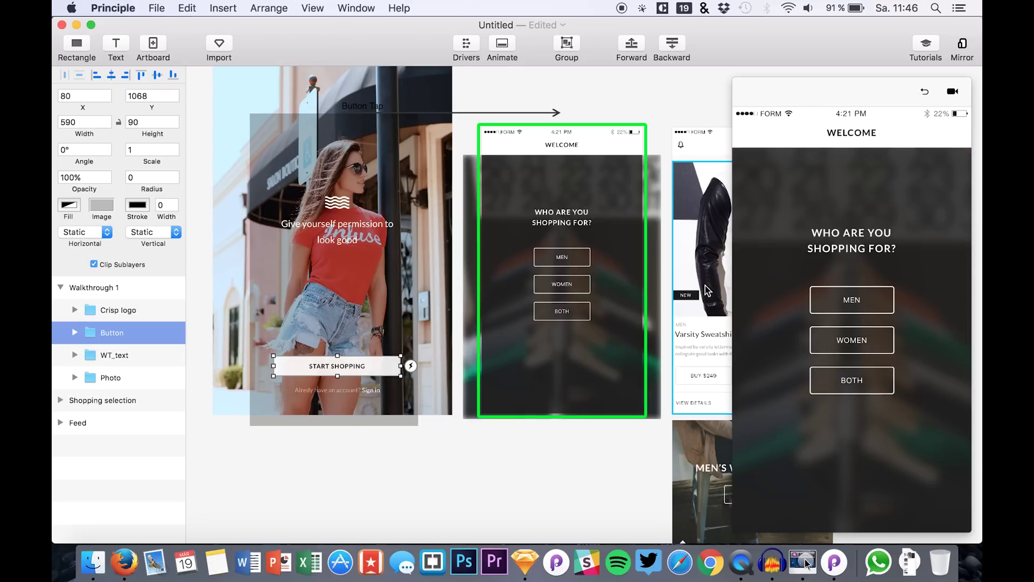
left_click(924, 92)
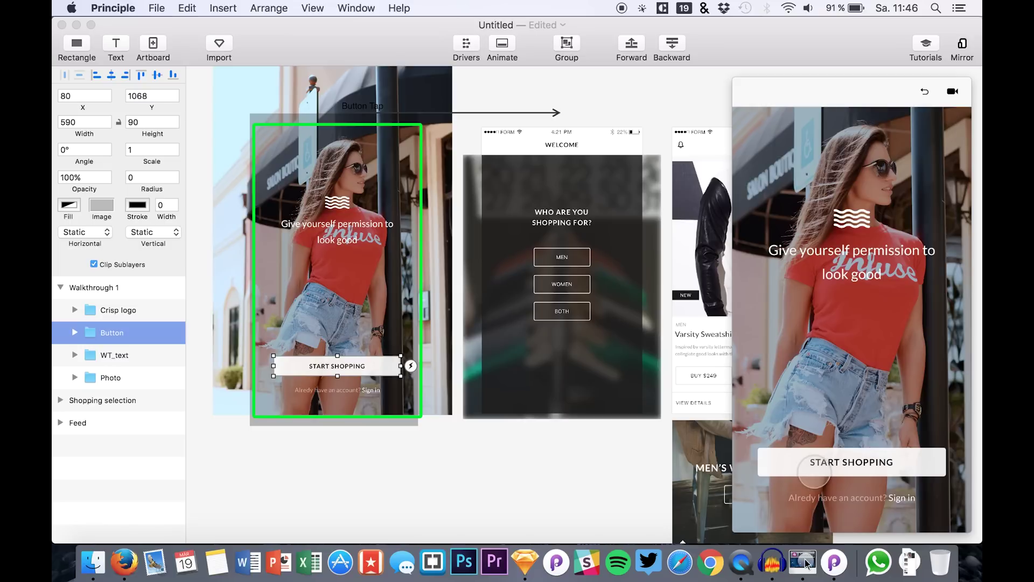
Retest the Start Shopping tap in the preview and rewind to the walkthrough.
left_click(834, 462)
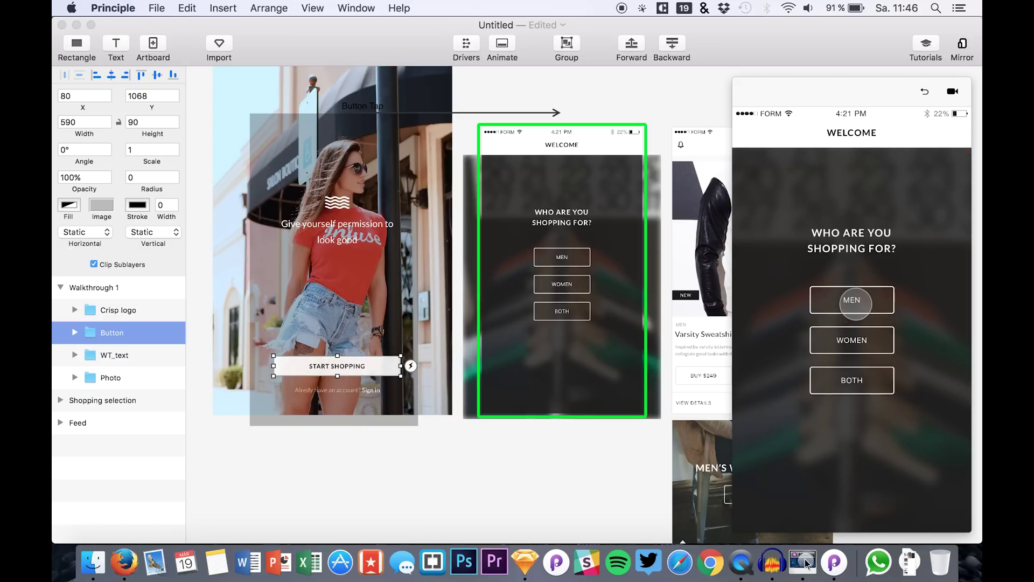
left_click(925, 92)
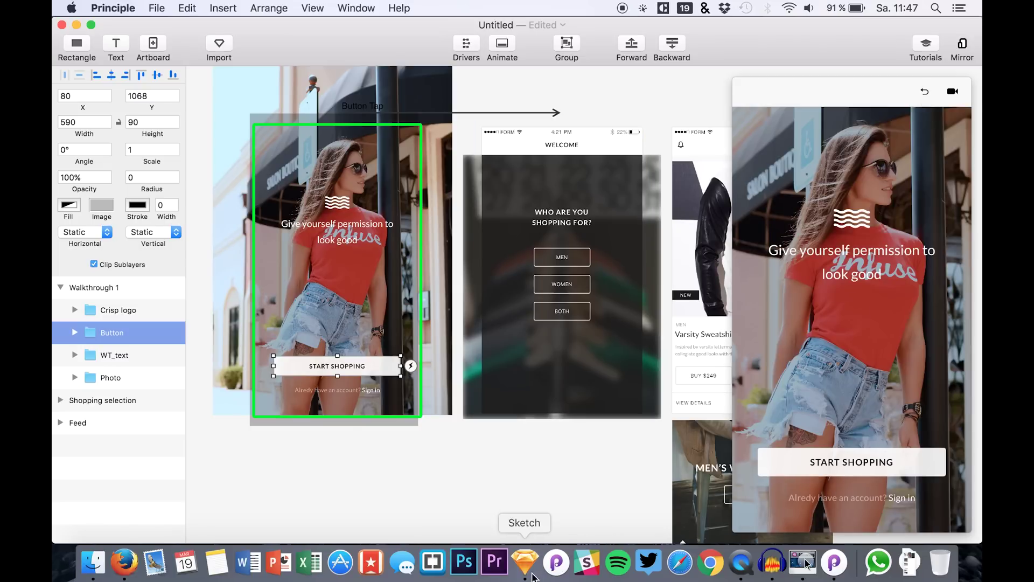
left_click(229, 414)
scroll(553, 244, "right", 10)
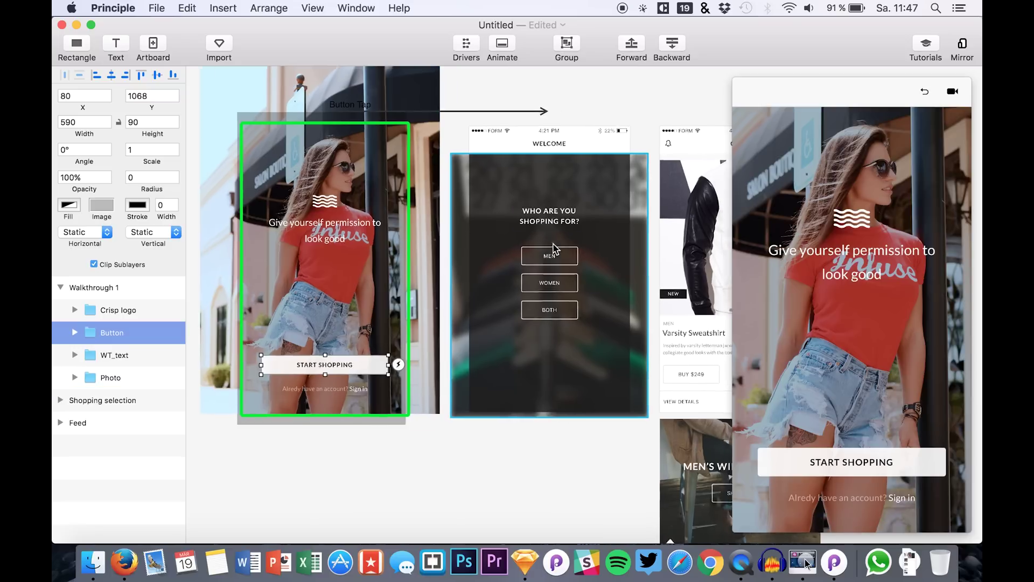
scroll(553, 244, "left", 6)
Link a Tap on Option button 1 (MEN) to the CRISP Feed artboard and test it.
left_click(408, 260)
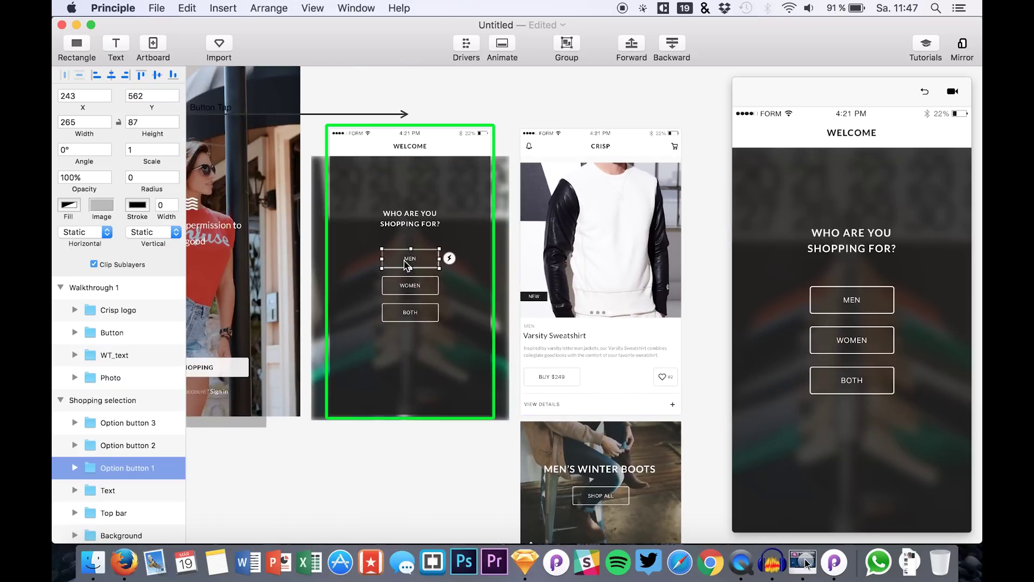
left_click(449, 258)
left_click(463, 186)
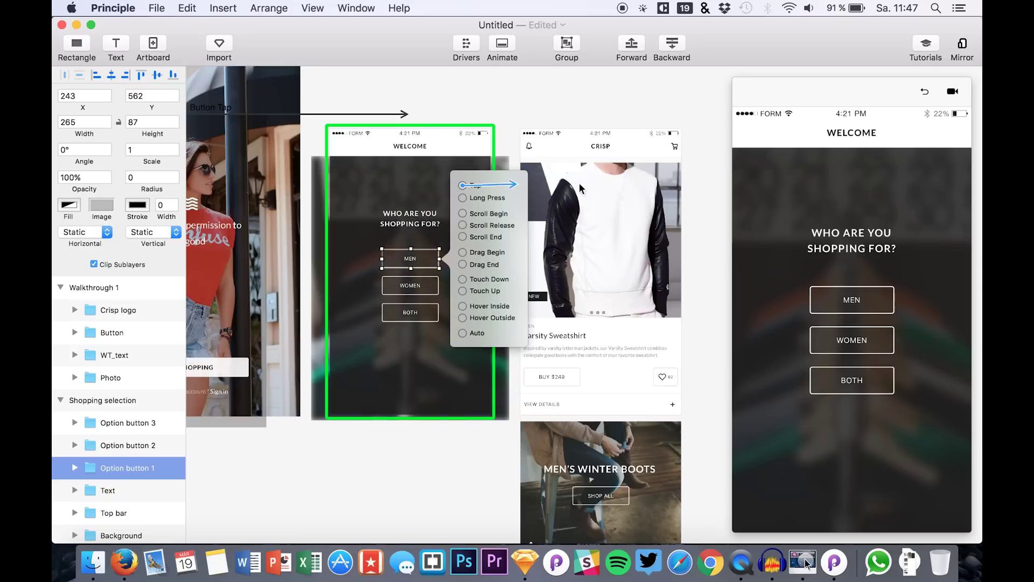
left_click(580, 182)
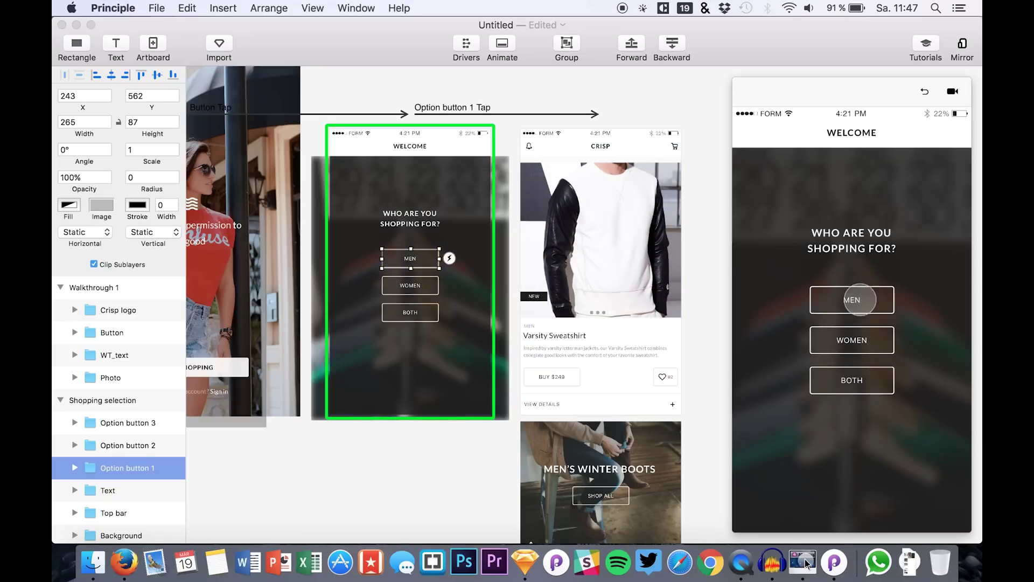
left_click(852, 300)
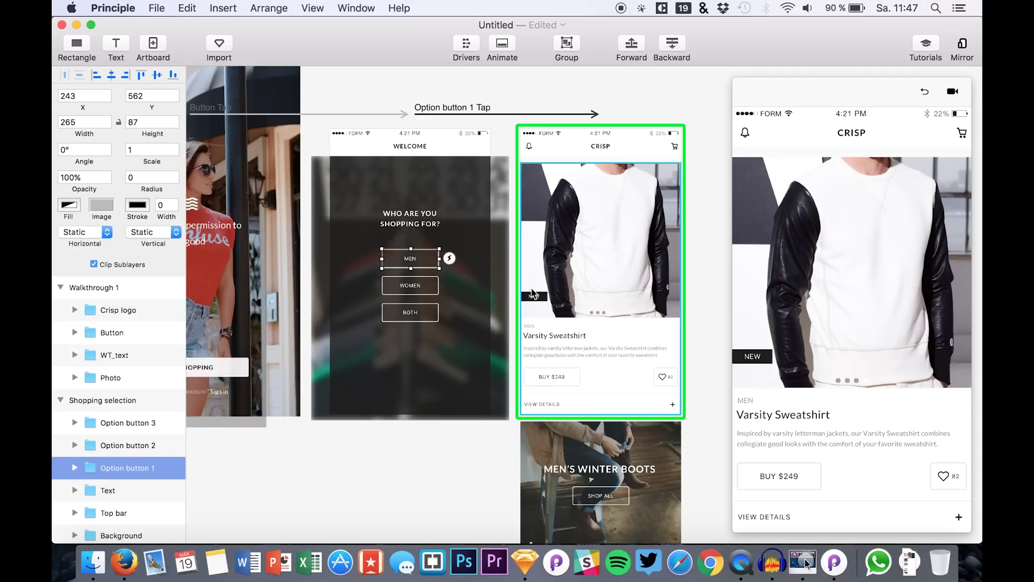
Recheck the MEN tap in the preview, then select the Feed's CRISP Page title layer.
left_click(924, 92)
left_click(851, 299)
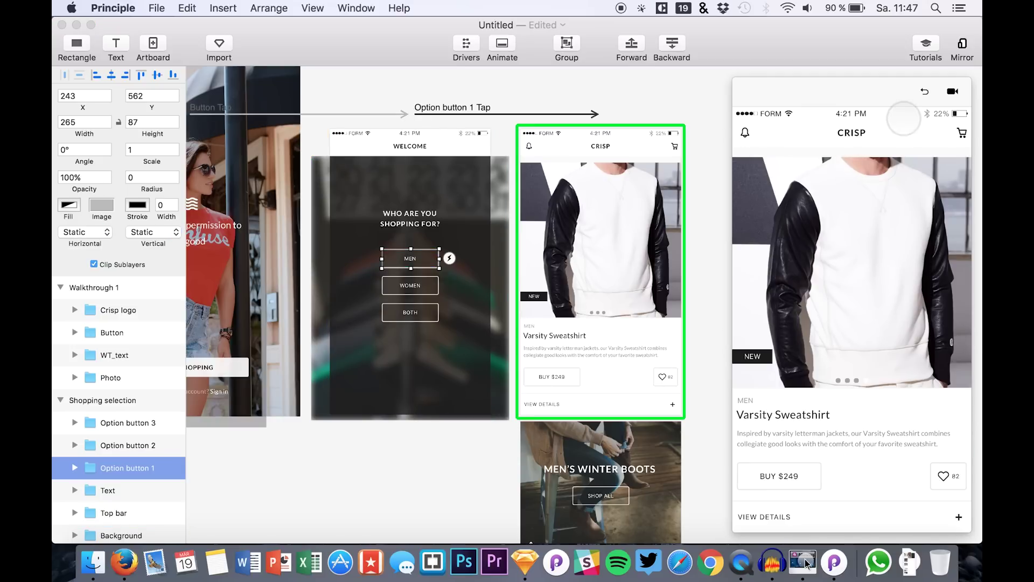
left_click(599, 150)
double_click(599, 149)
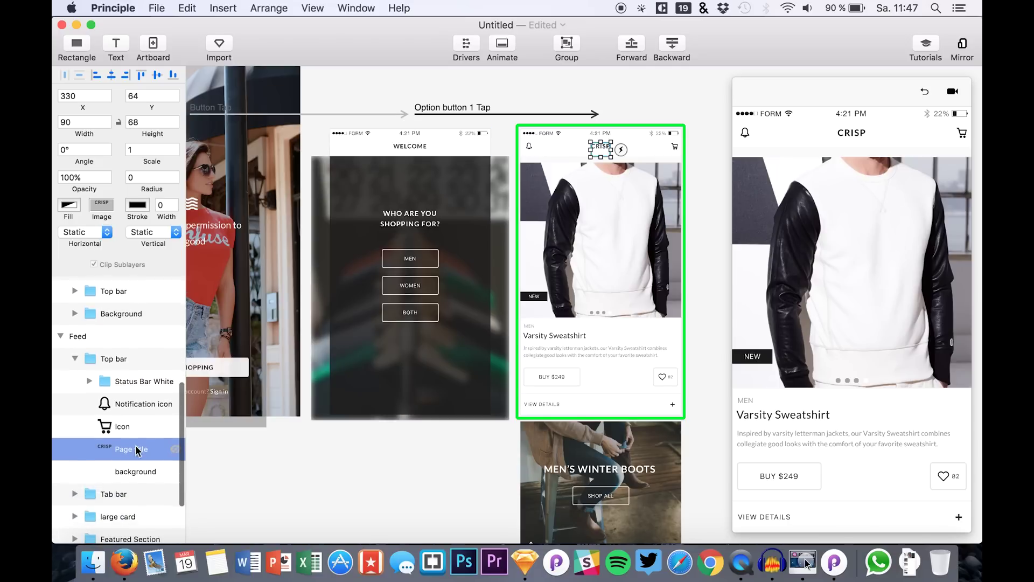
Select the Shopping selection artboard and expand its Top bar group.
scroll(91, 405, "up", 2)
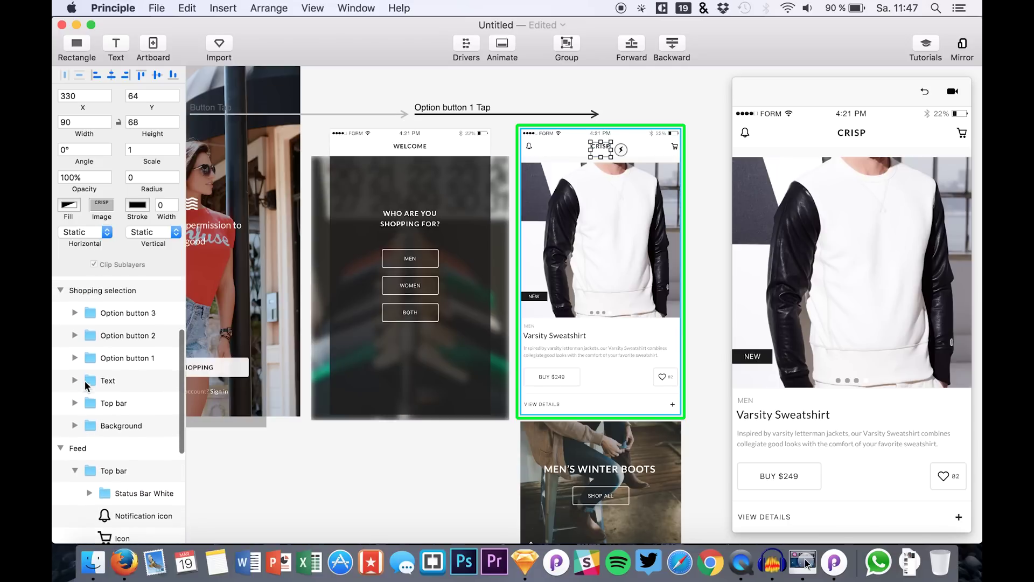
scroll(87, 384, "up", 2)
left_click(93, 322)
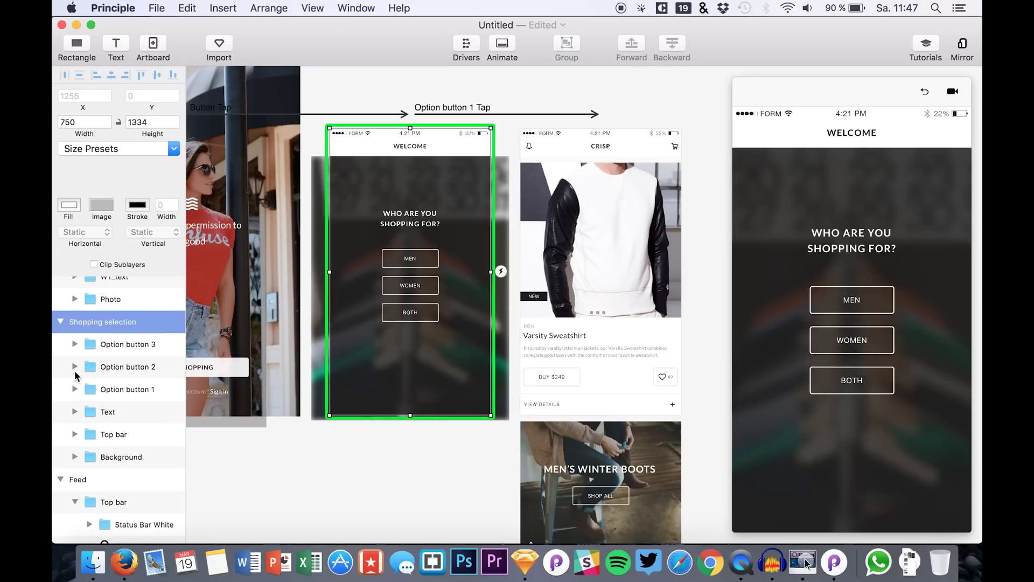
left_click(75, 435)
scroll(108, 447, "down", 1)
Rename the Shopping selection WELCOME layer to 'Page title 1'.
left_click(134, 450)
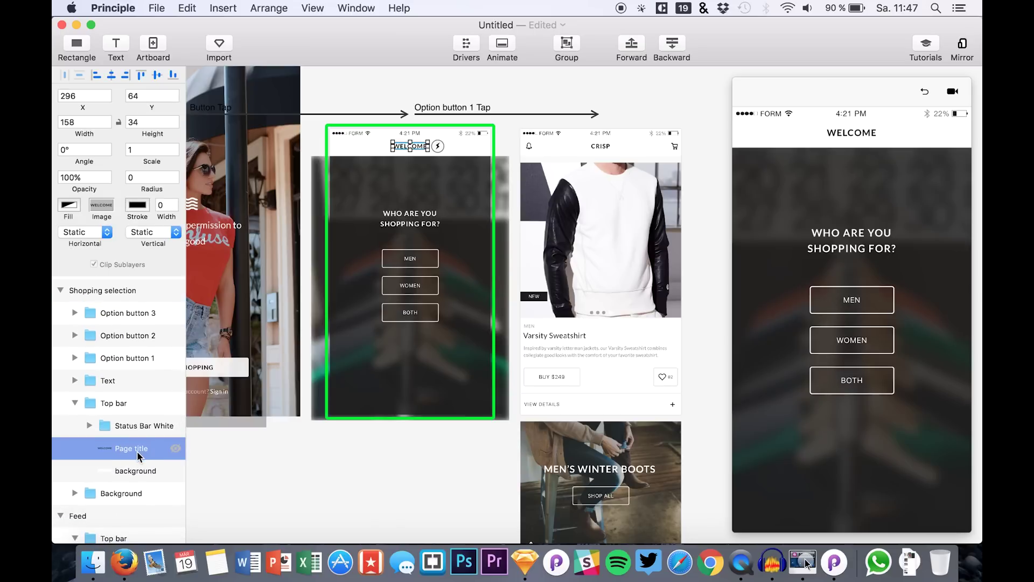
double_click(144, 449)
left_click(167, 450)
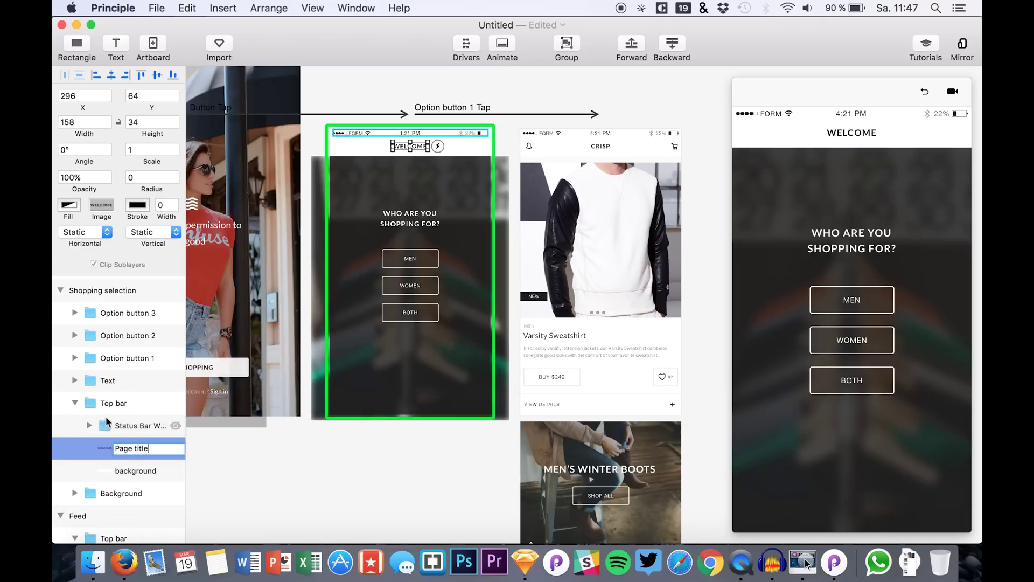
scroll(117, 410, "down", 5)
key("Left")
key("Left")
key("Left")
key("Left")
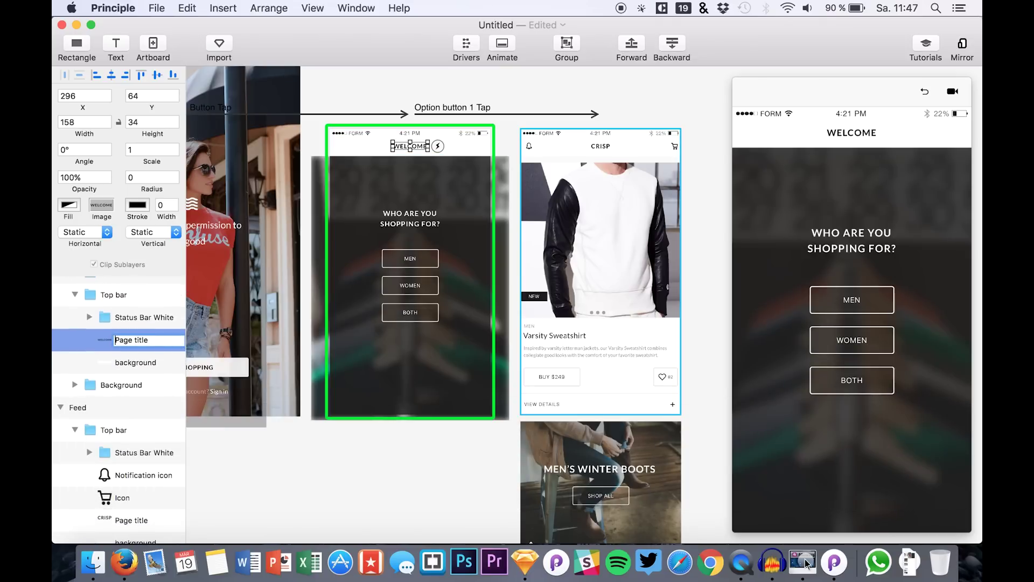
type("1")
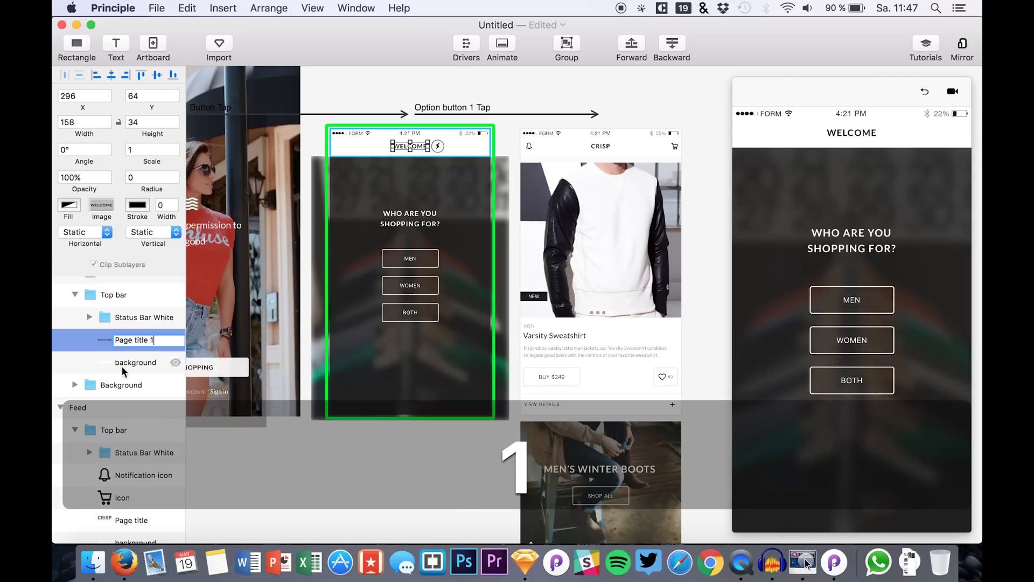
scroll(122, 367, "down", 5)
Rename the Feed screen's title layer to 'Page title 2'.
double_click(139, 376)
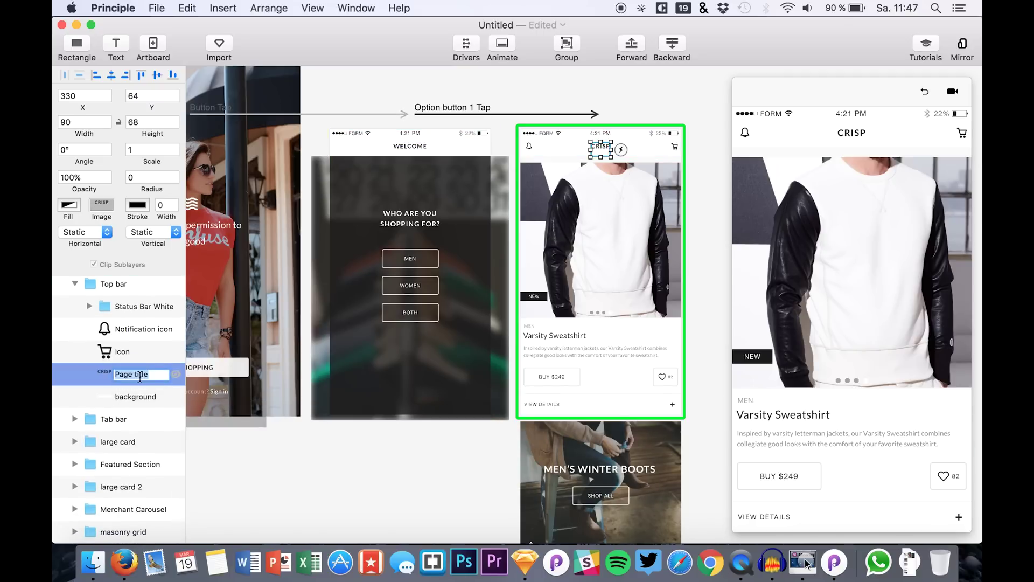
left_click(155, 373)
type("2")
key("Return")
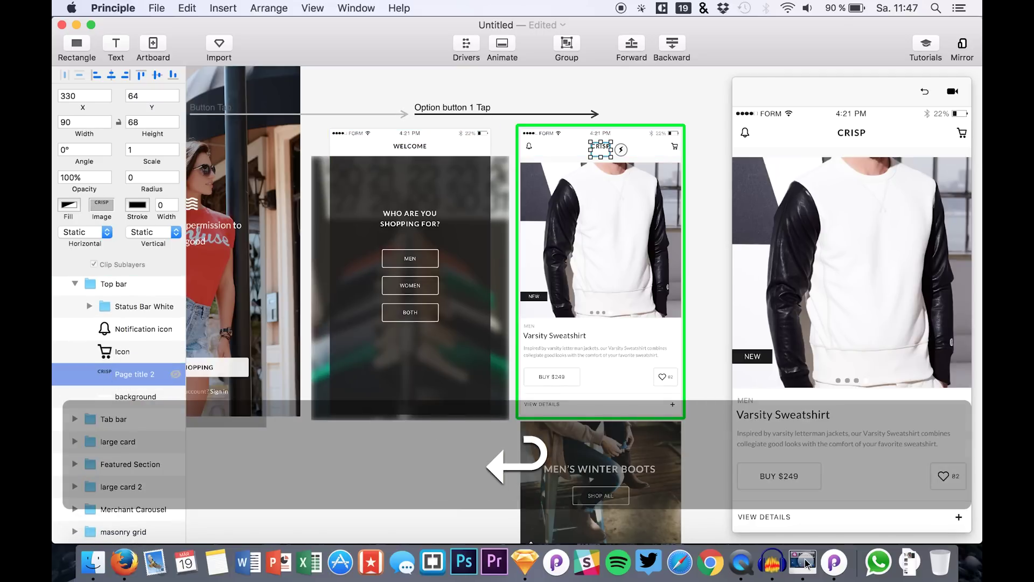
Switch to Sketch and then back to Principle.
left_click(525, 562)
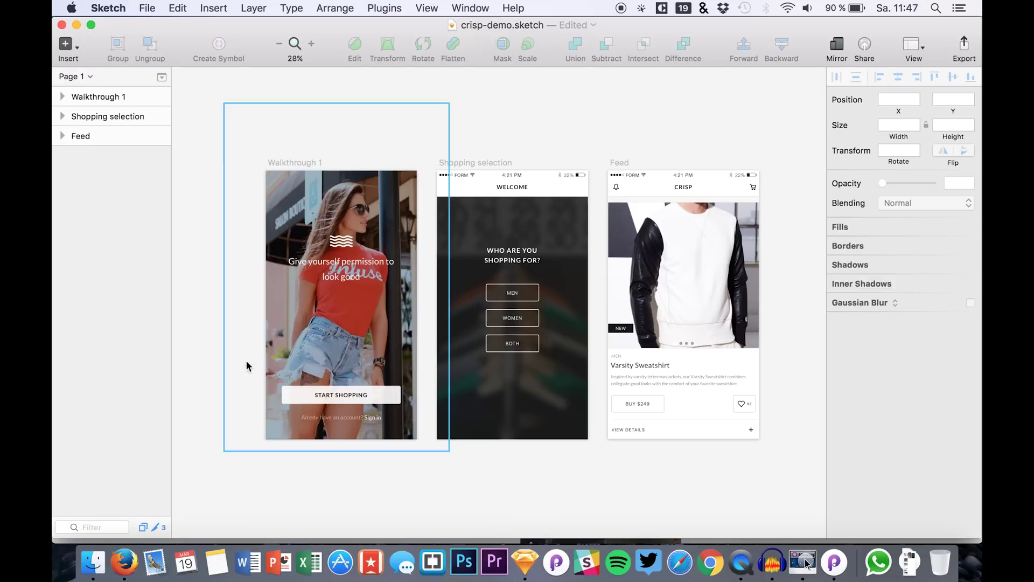
left_click(824, 569)
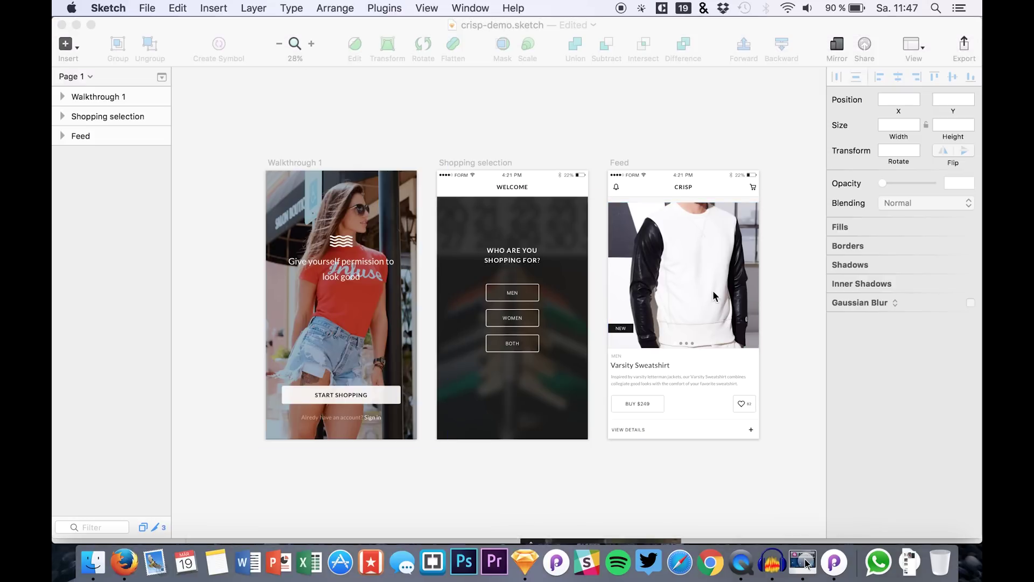
left_click(825, 569)
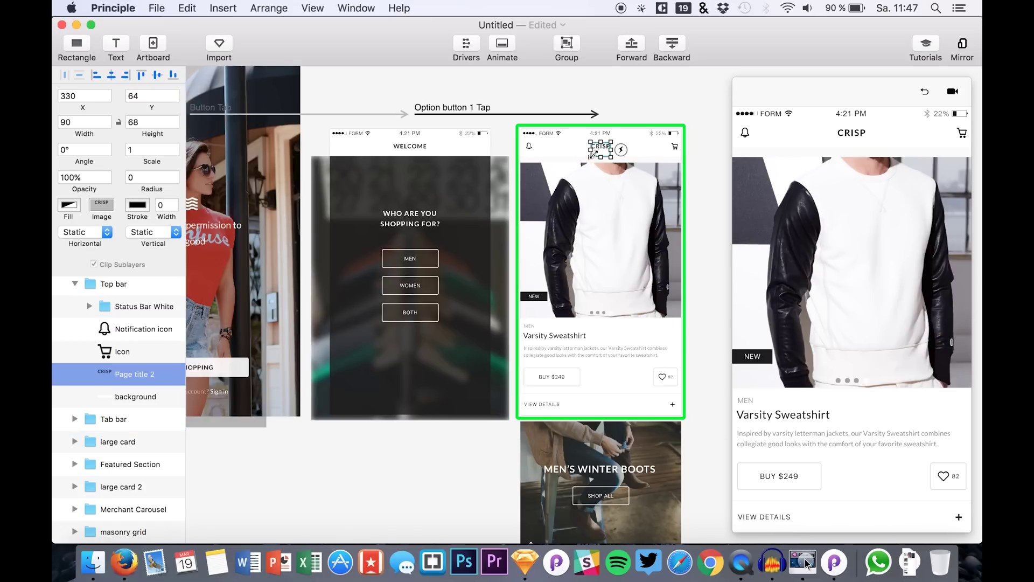
left_click(467, 153)
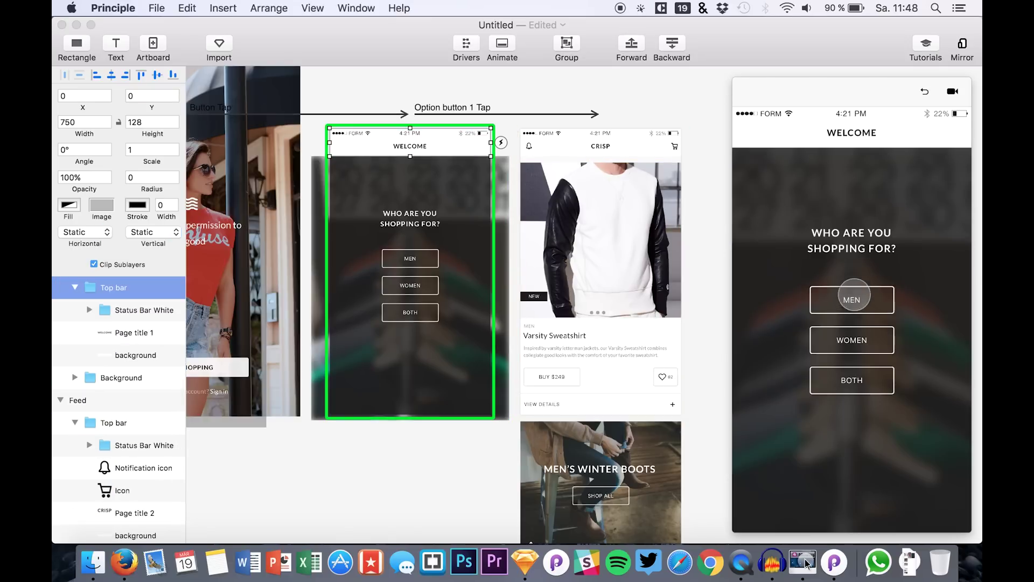
left_click(851, 295)
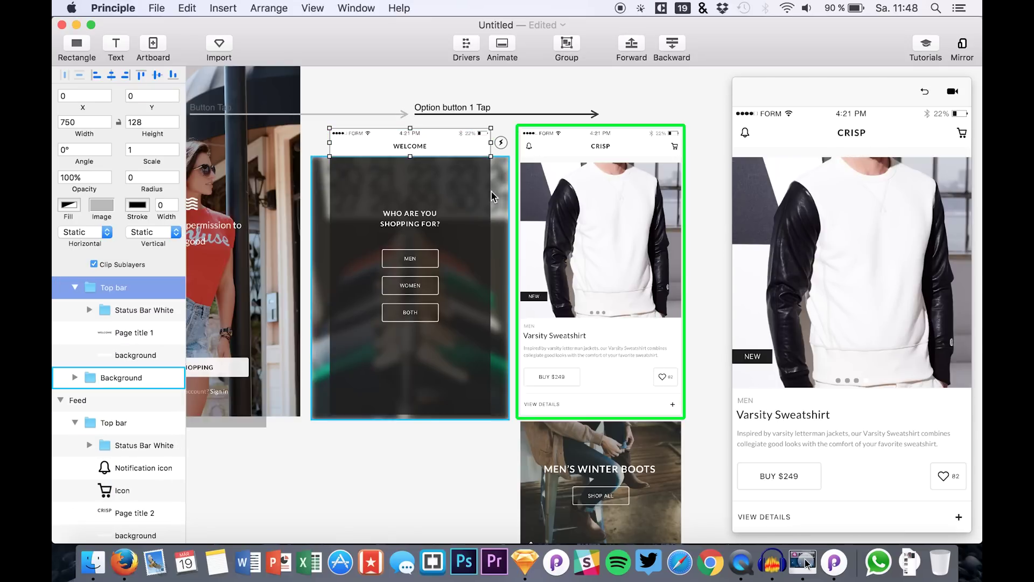
left_click(447, 192)
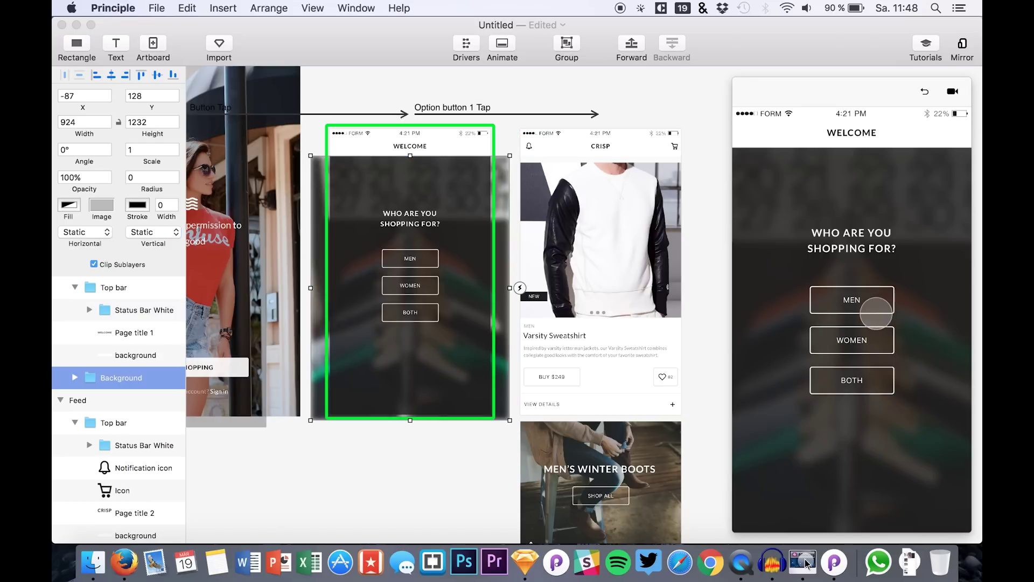
left_click(874, 302)
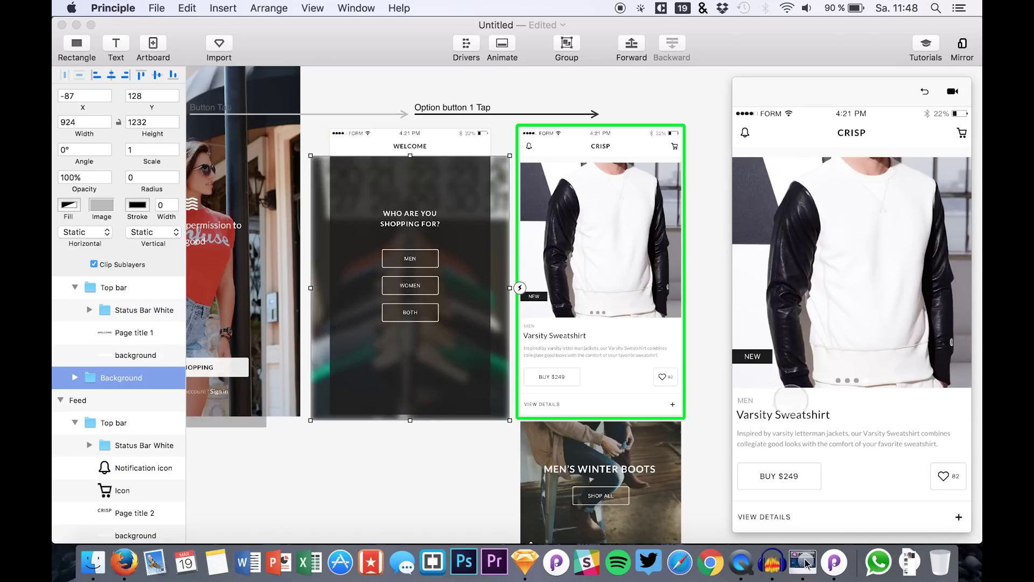
scroll(443, 244, "left", 10)
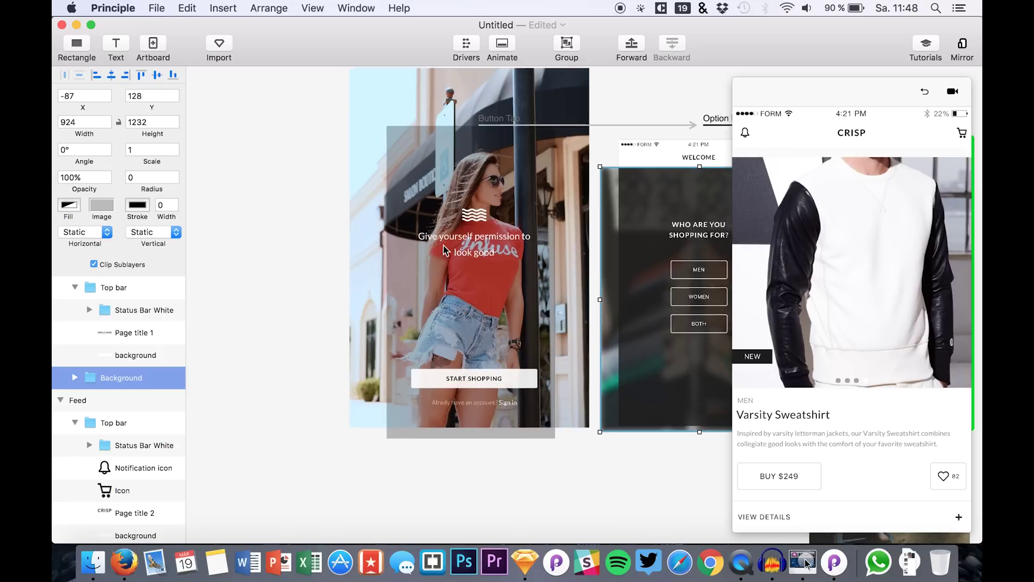
scroll(443, 244, "right", 10)
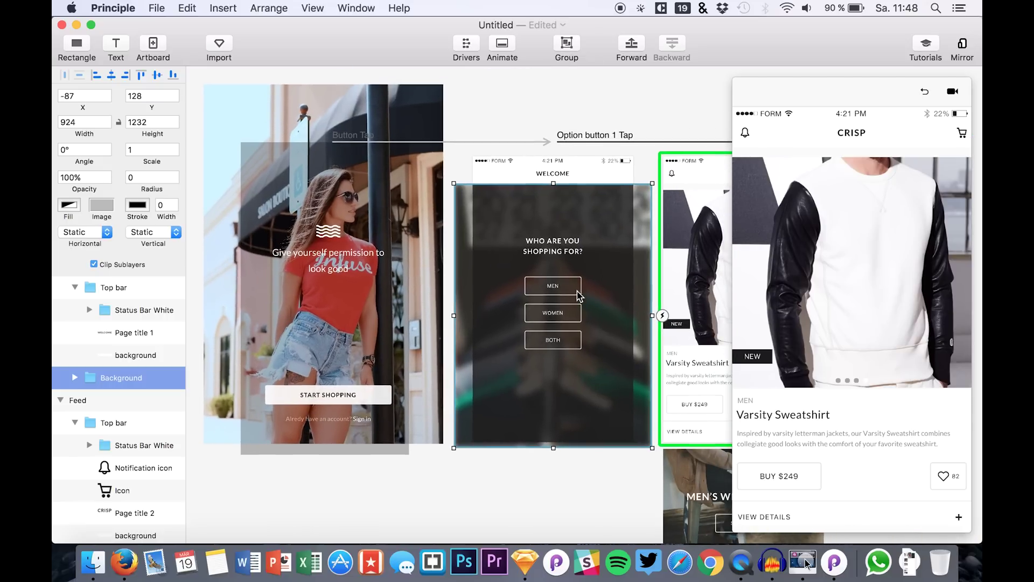
scroll(578, 295, "right", 5)
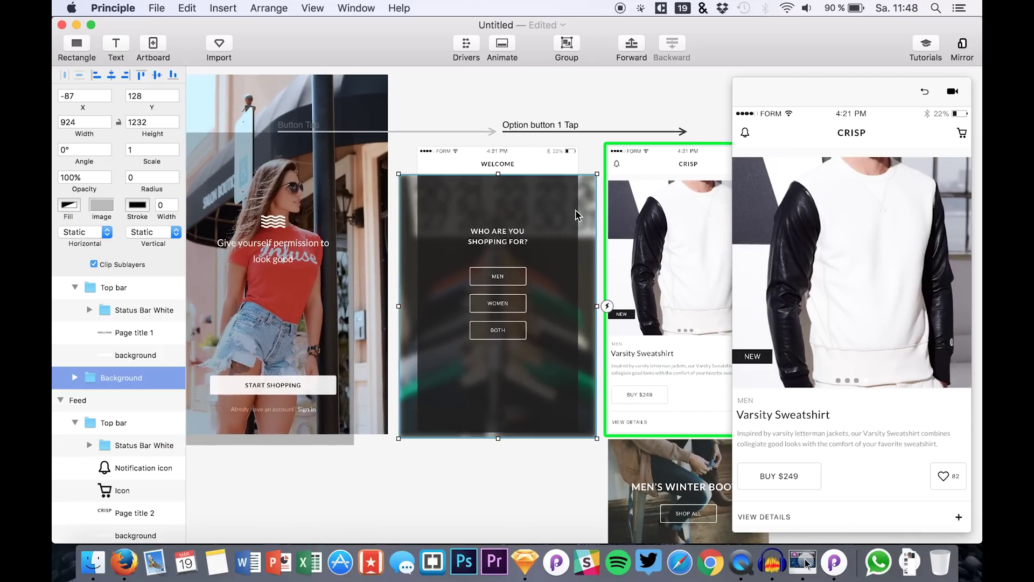
scroll(647, 346, "right", 6)
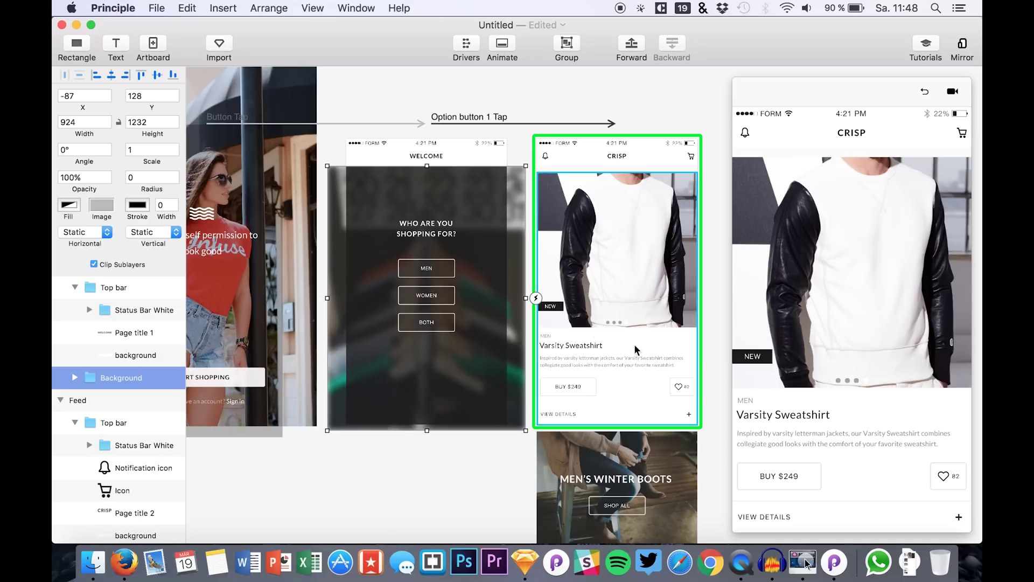
scroll(457, 291, "left", 4)
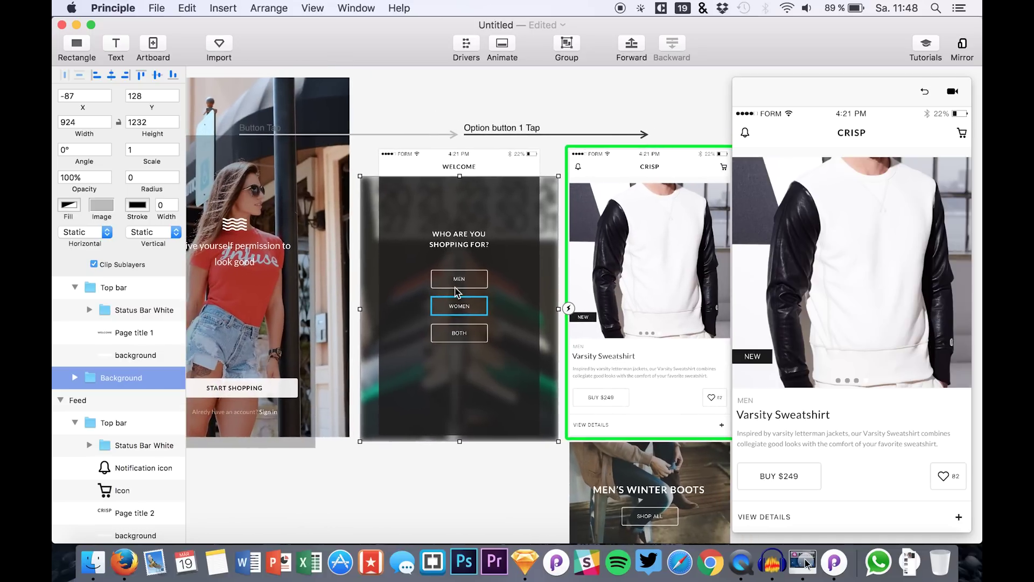
scroll(457, 291, "left", 10)
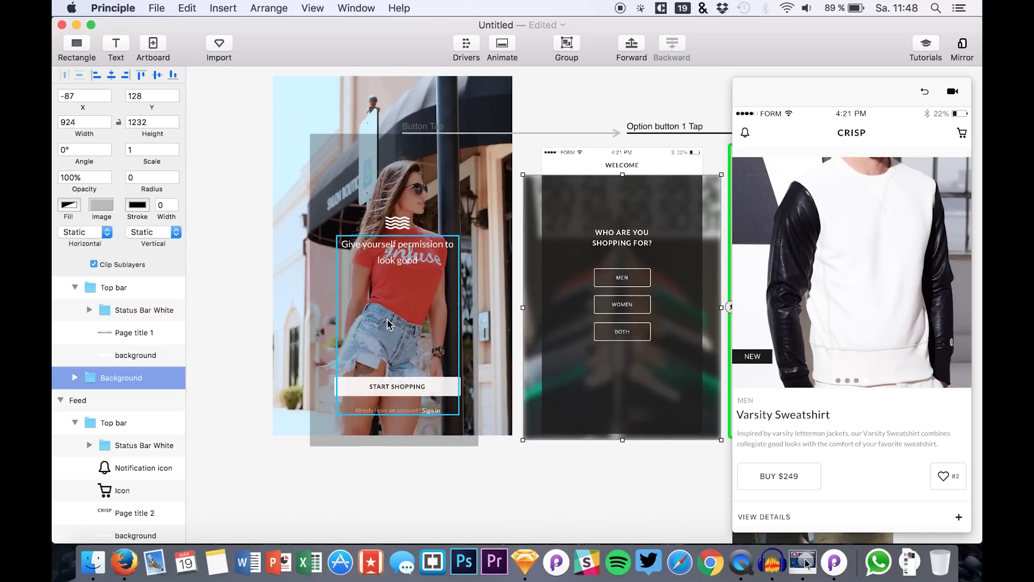
scroll(382, 323, "right", 2)
scroll(382, 323, "up", 2)
scroll(382, 323, "right", 5)
scroll(382, 323, "down", 2)
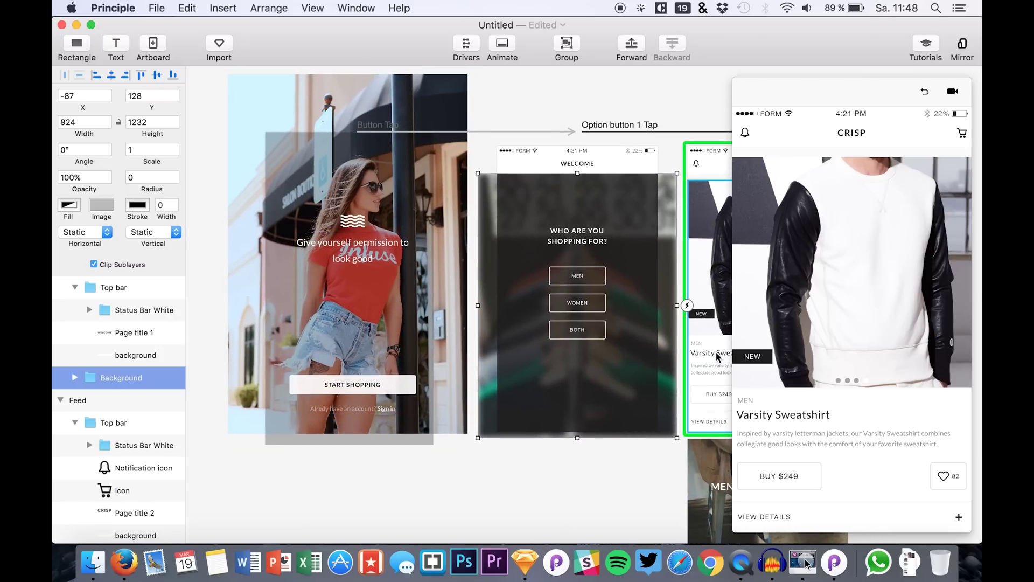
left_click(525, 562)
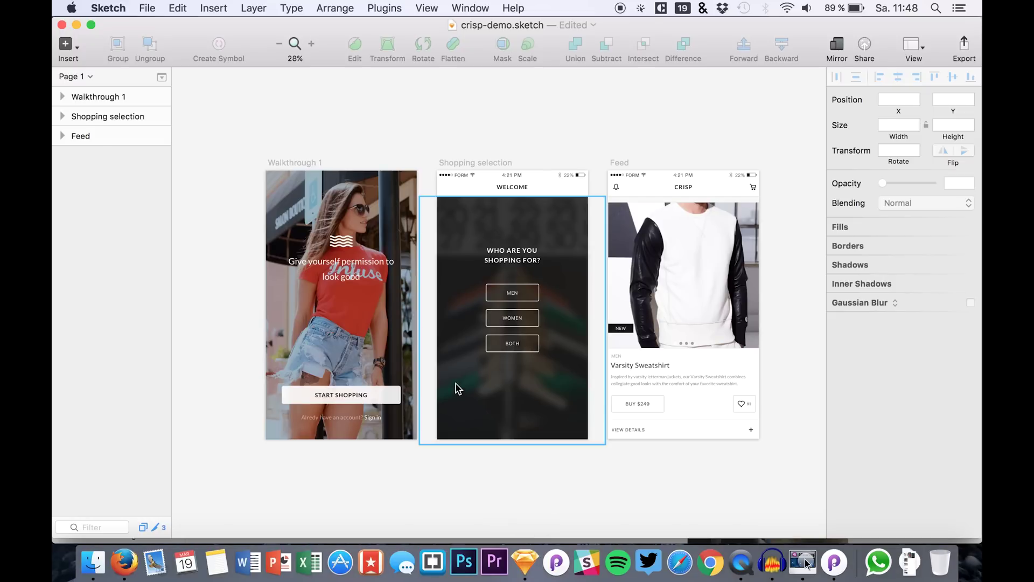
Return to Principle so its preview restarts on the Walkthrough 1 screen showing Start Shopping.
key("super+Tab")
scroll(440, 220, "down", 3)
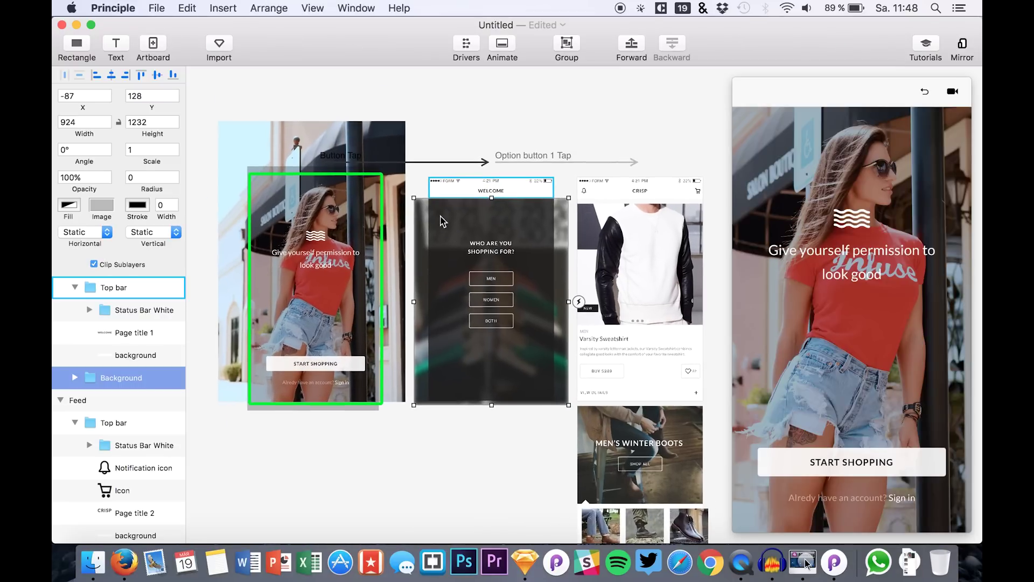